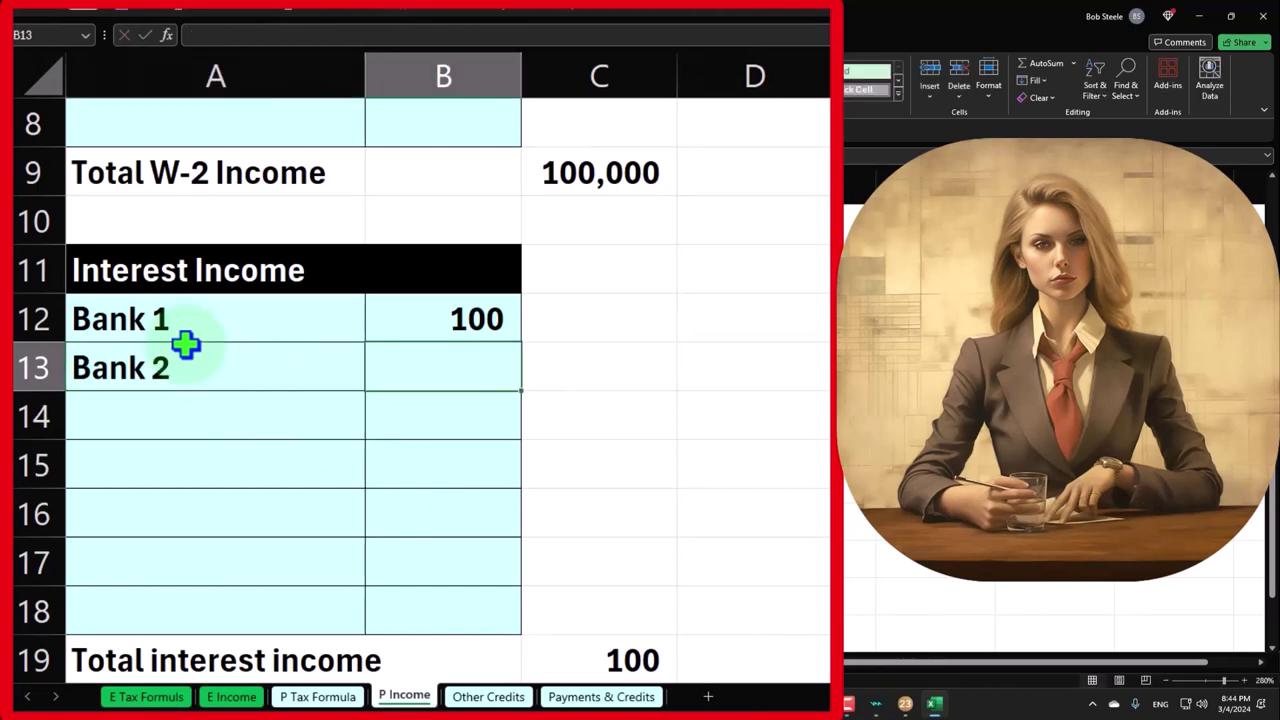
Enter 170 as Bank 2's interest income in B13 and check the total interest income and total income cells
{"action": "type", "text": "170"}
{"action": "key", "text": "Return"}
{"action": "scroll", "coordinate": [449, 503], "scroll_direction": "down", "scroll_amount": 1}
{"action": "left_click", "coordinate": [583, 520]}
{"action": "left_click", "coordinate": [591, 609]}
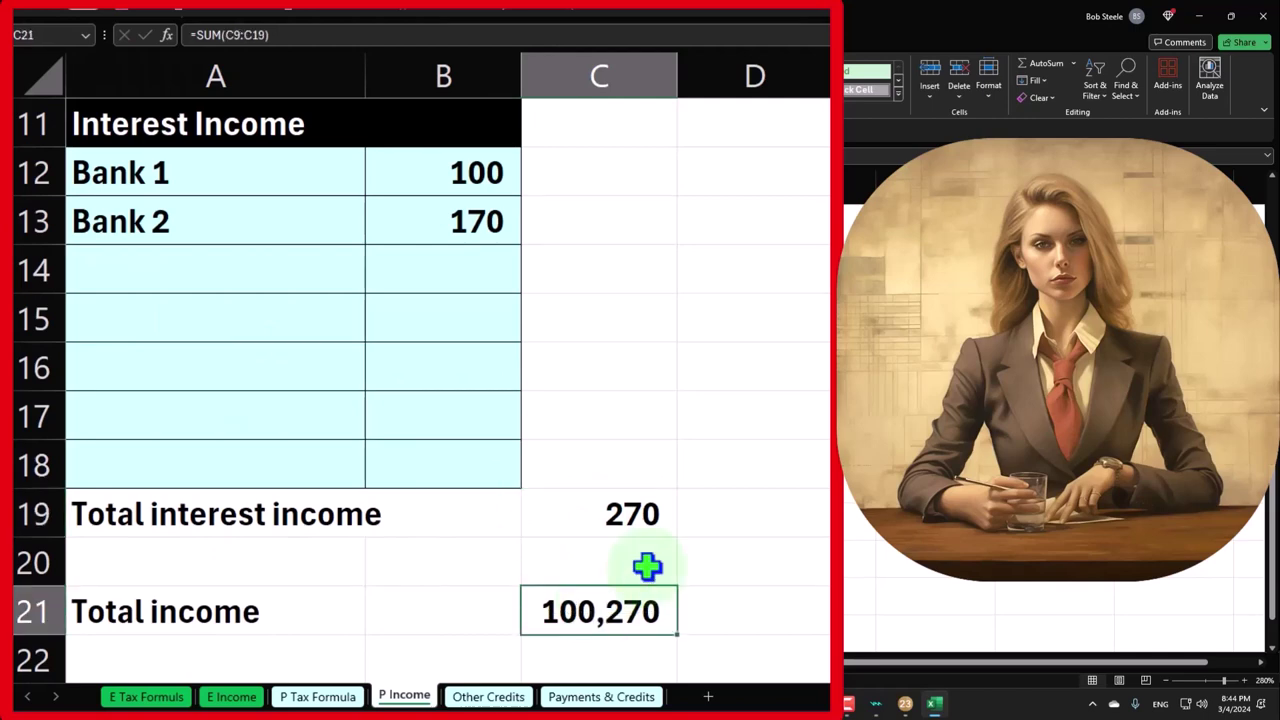
Examine the standard deduction and taxable income cells on the P Tax Formula sheet
{"action": "left_click", "coordinate": [318, 697]}
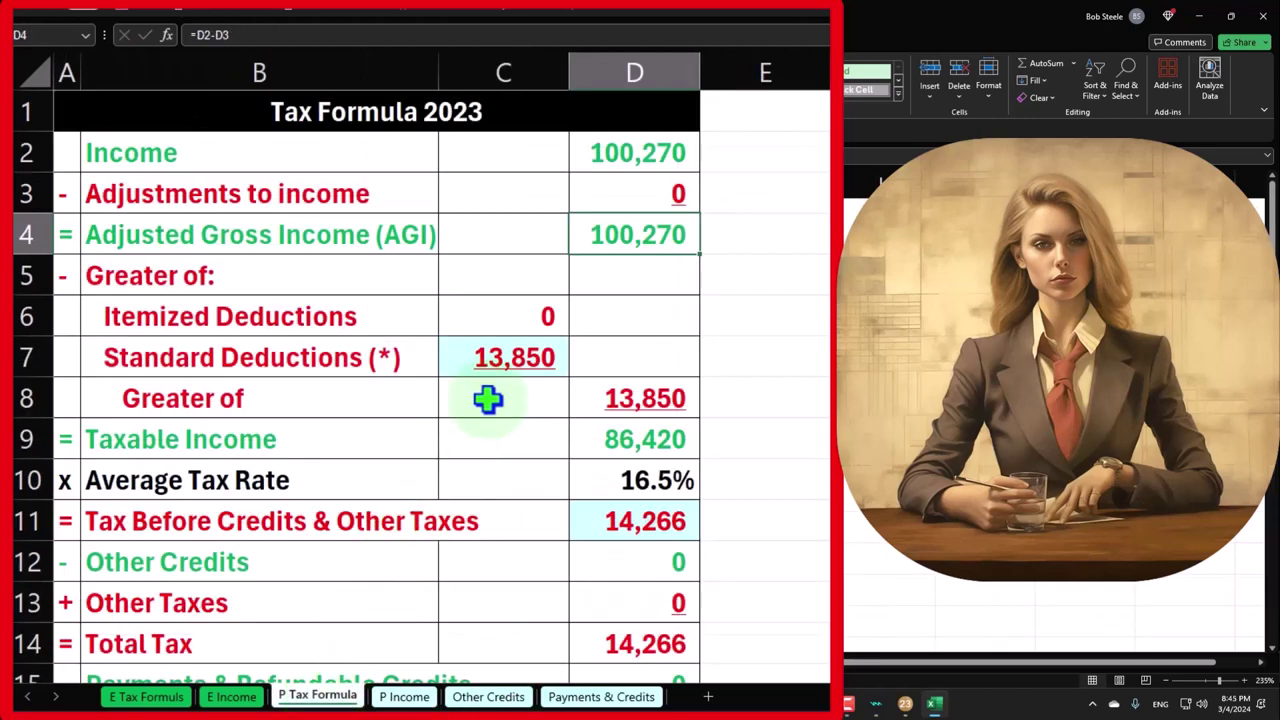
{"action": "left_click", "coordinate": [494, 364]}
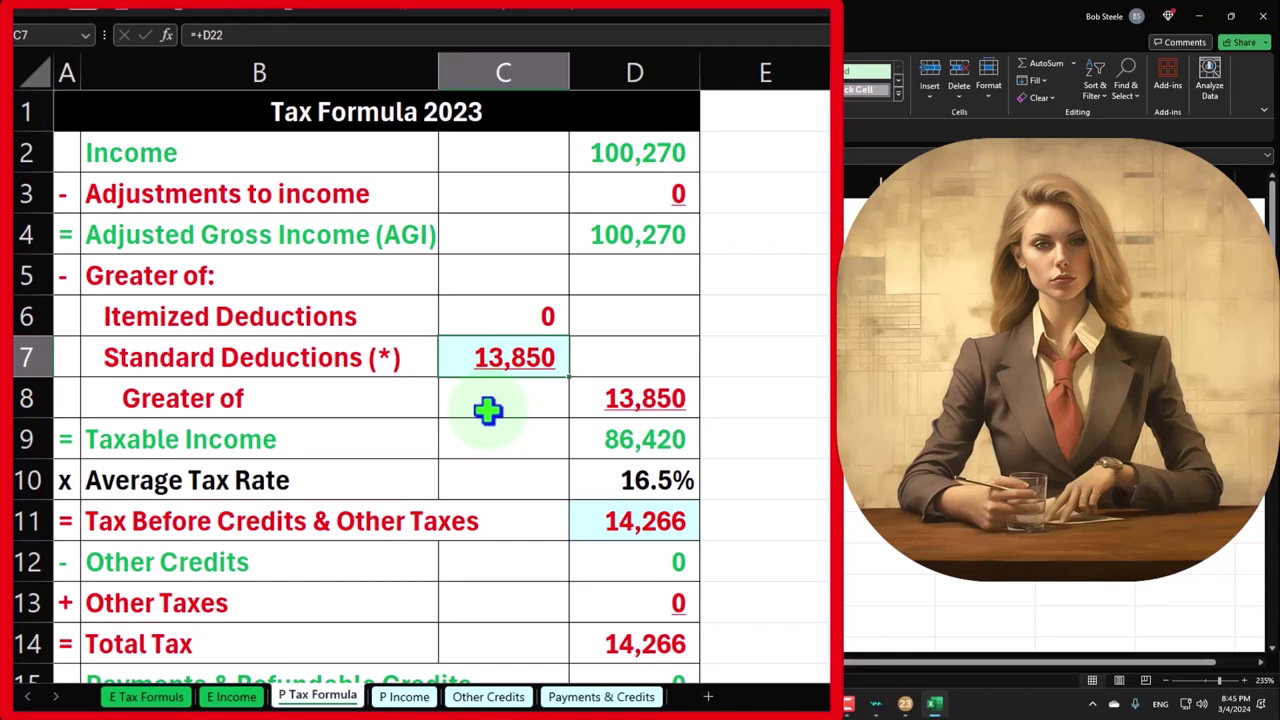
{"action": "left_click", "coordinate": [640, 447]}
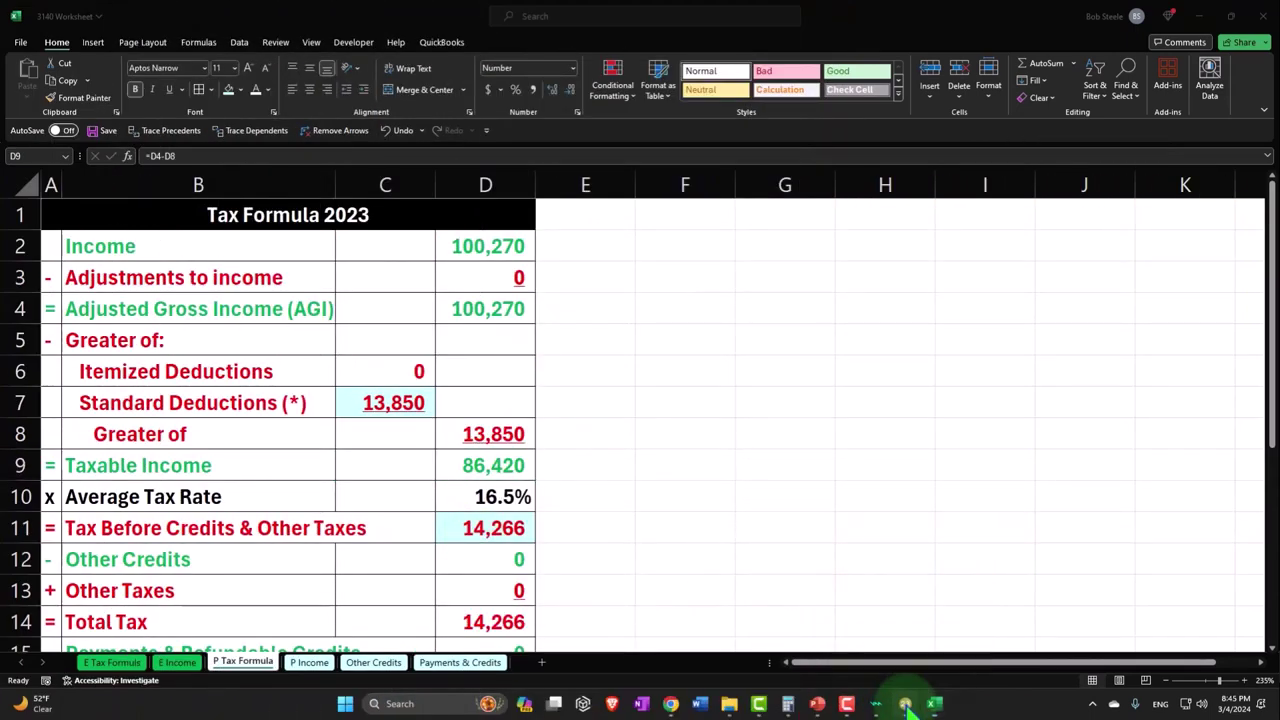
Switch to Lacerte and review the wages, taxable interest and taxable income lines on Form 1040 page 1
{"action": "left_click", "coordinate": [905, 703]}
{"action": "scroll", "coordinate": [885, 548], "scroll_direction": "down", "scroll_amount": 5}
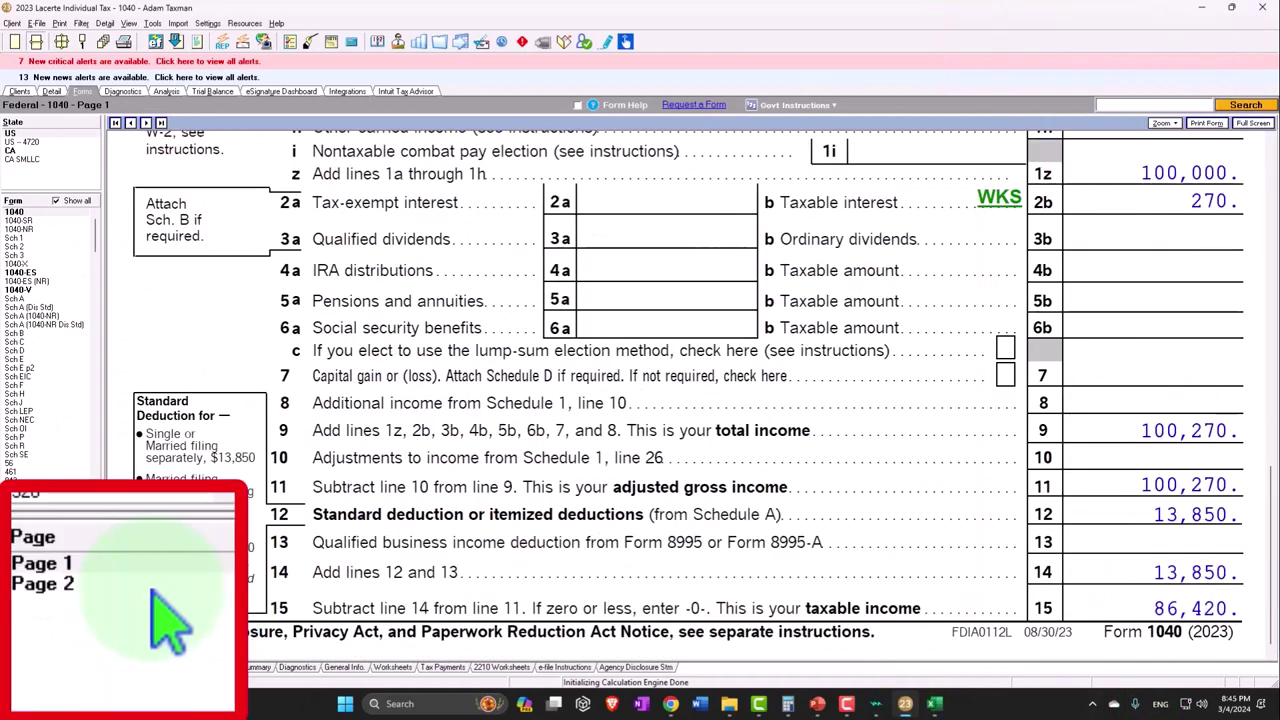
{"action": "scroll", "coordinate": [478, 541], "scroll_direction": "up", "scroll_amount": 5}
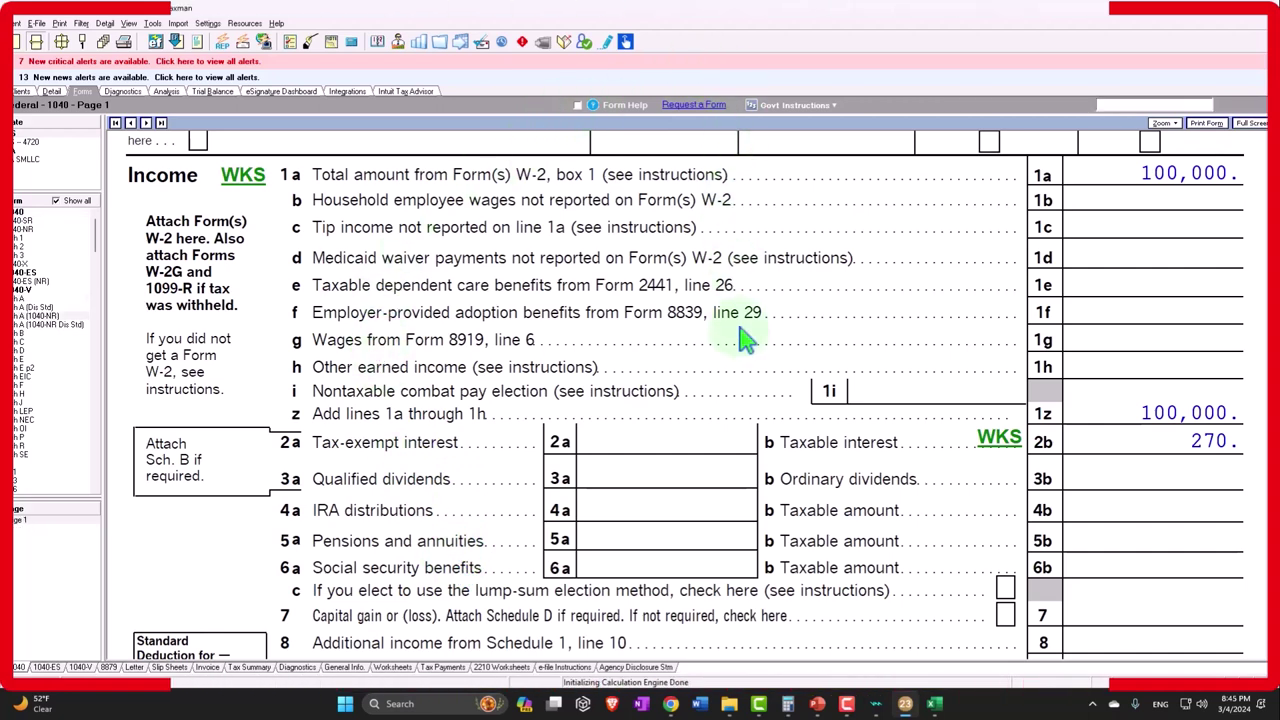
Add Bank 3 as a new payer in the interest income detail with 1,700 of bank interest
{"action": "left_click", "coordinate": [84, 315]}
{"action": "left_click", "coordinate": [51, 91]}
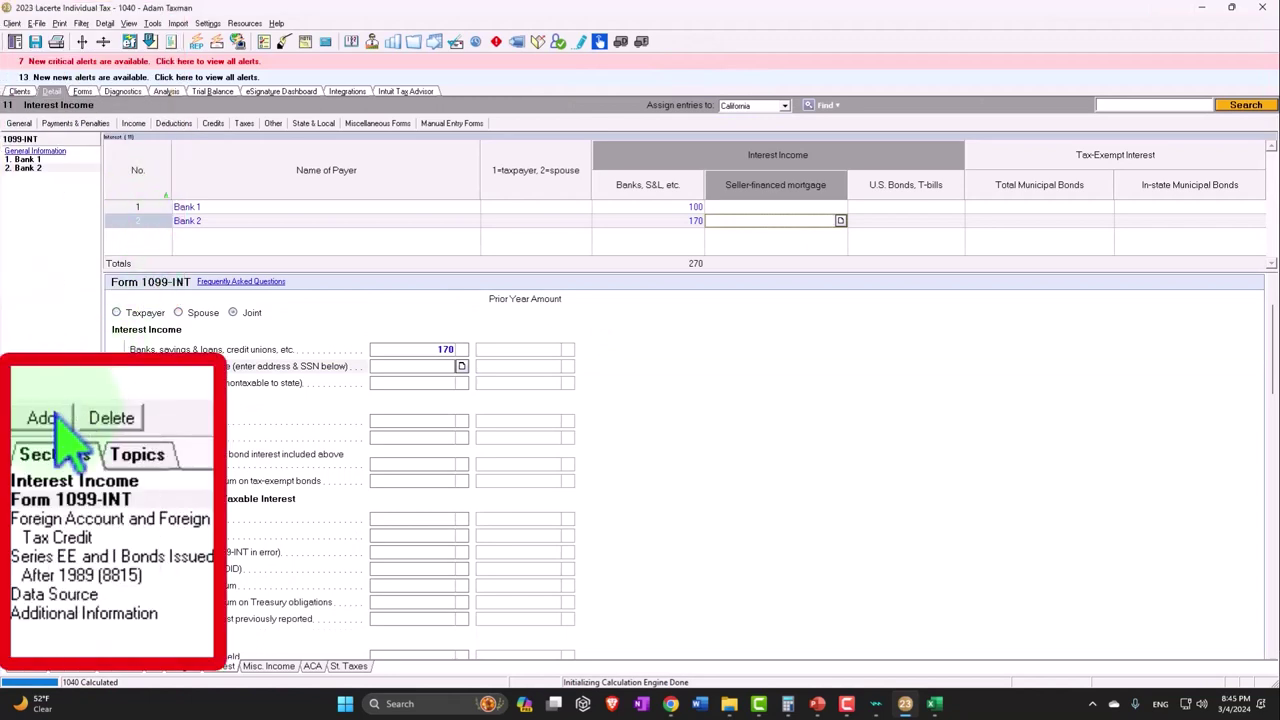
{"action": "left_click", "coordinate": [19, 386]}
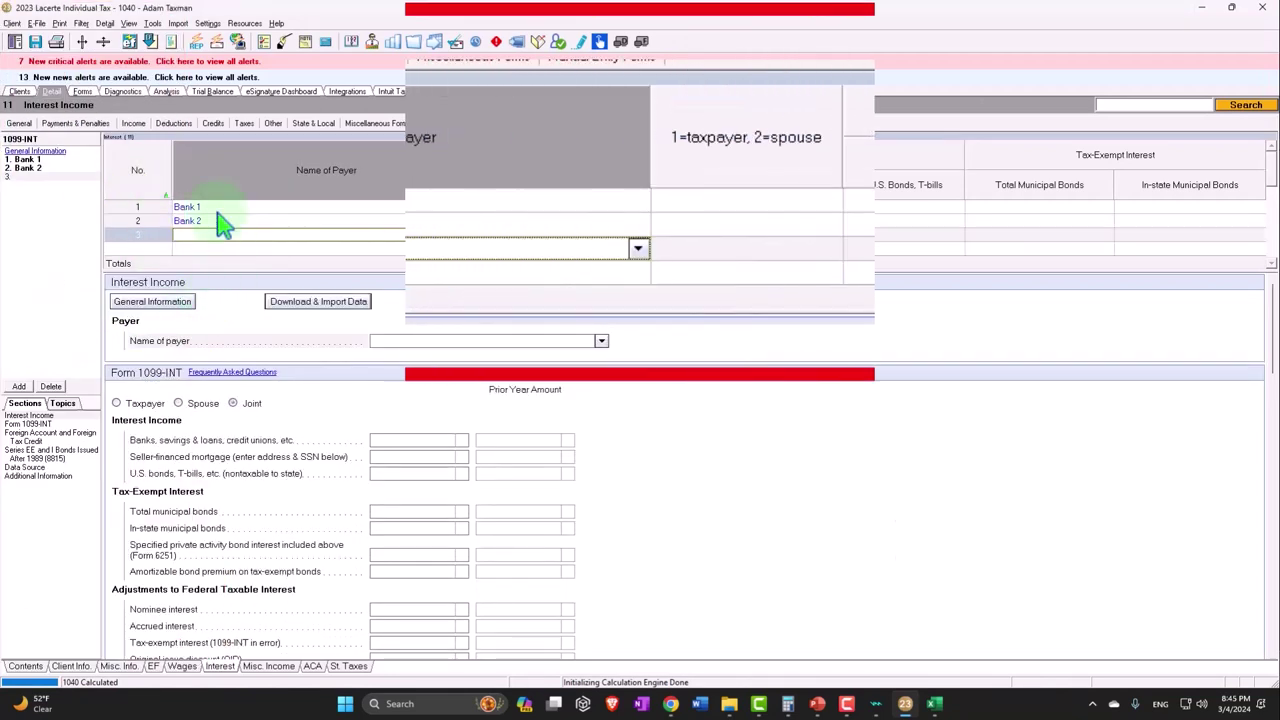
{"action": "type", "text": "B"}
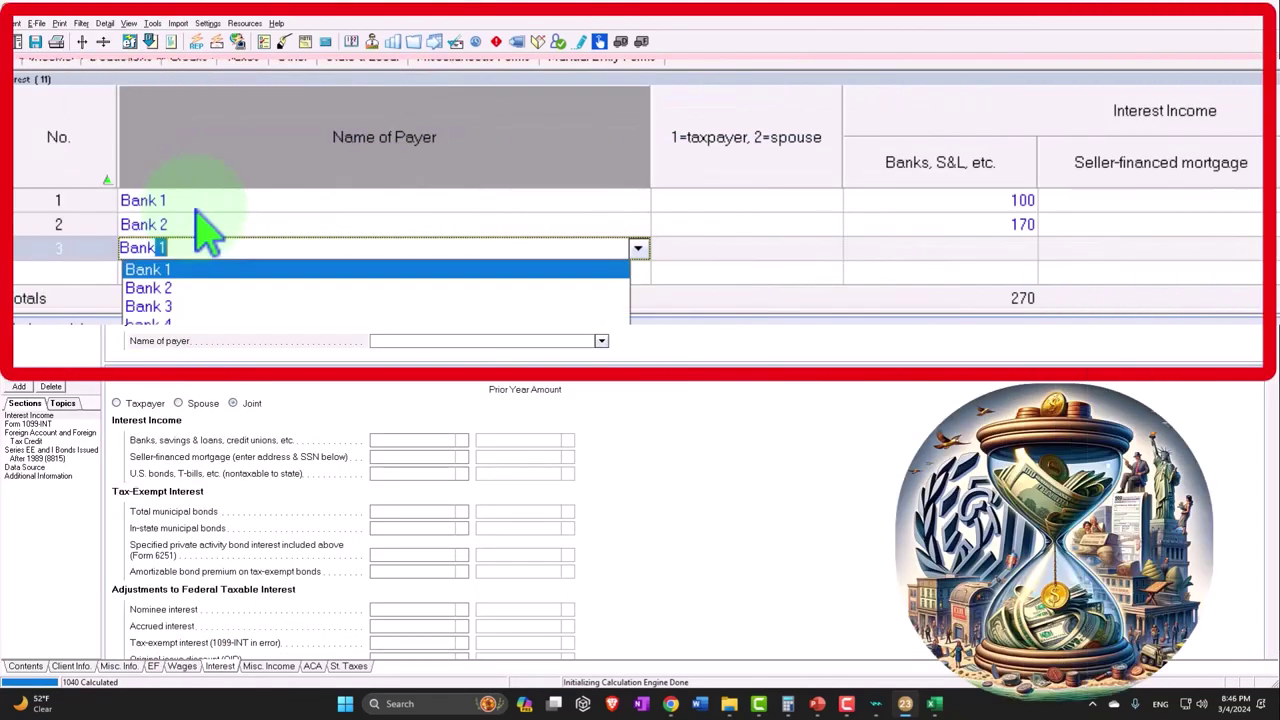
{"action": "type", "text": "ank 3"}
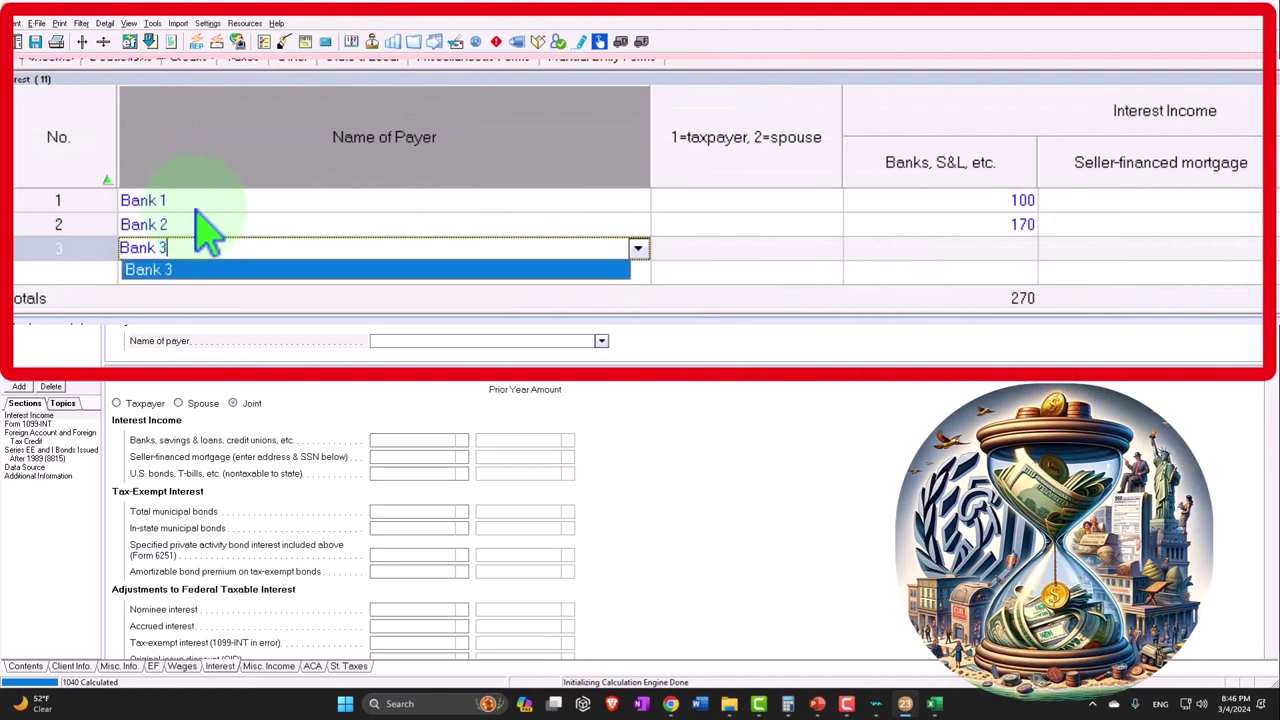
{"action": "key", "text": "Tab"}
{"action": "key", "text": "Tab"}
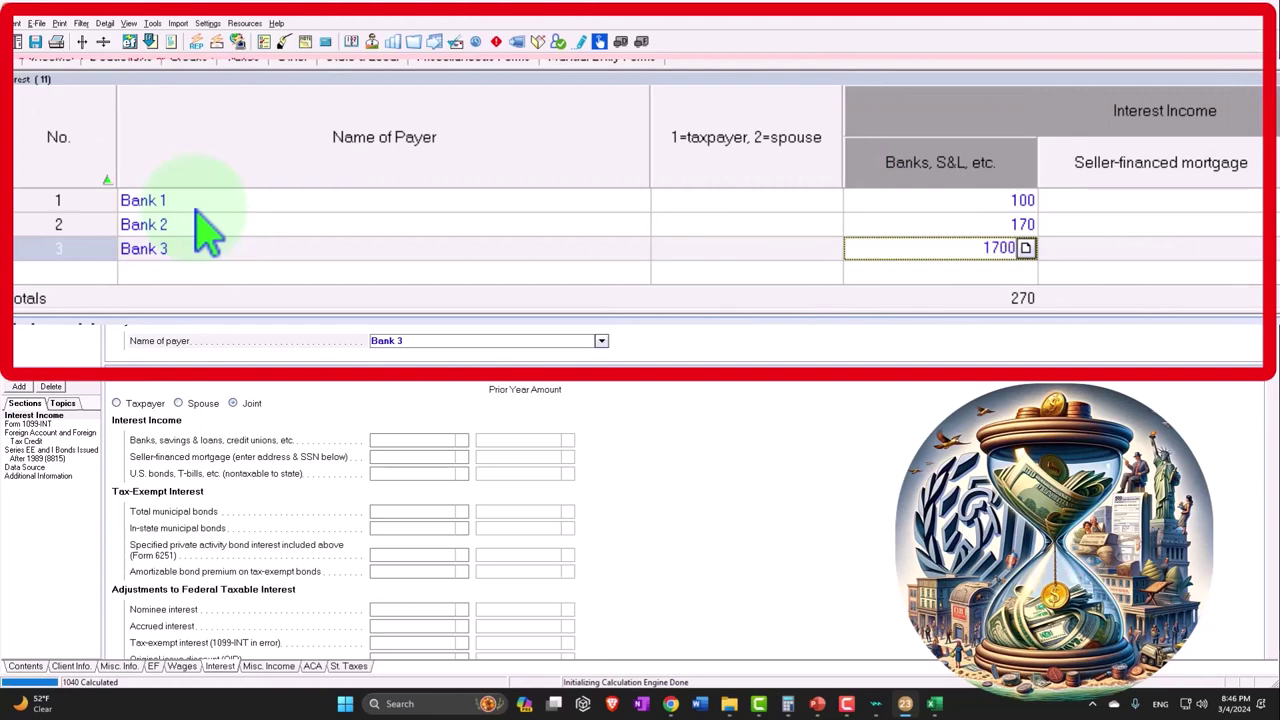
{"action": "key", "text": "Tab"}
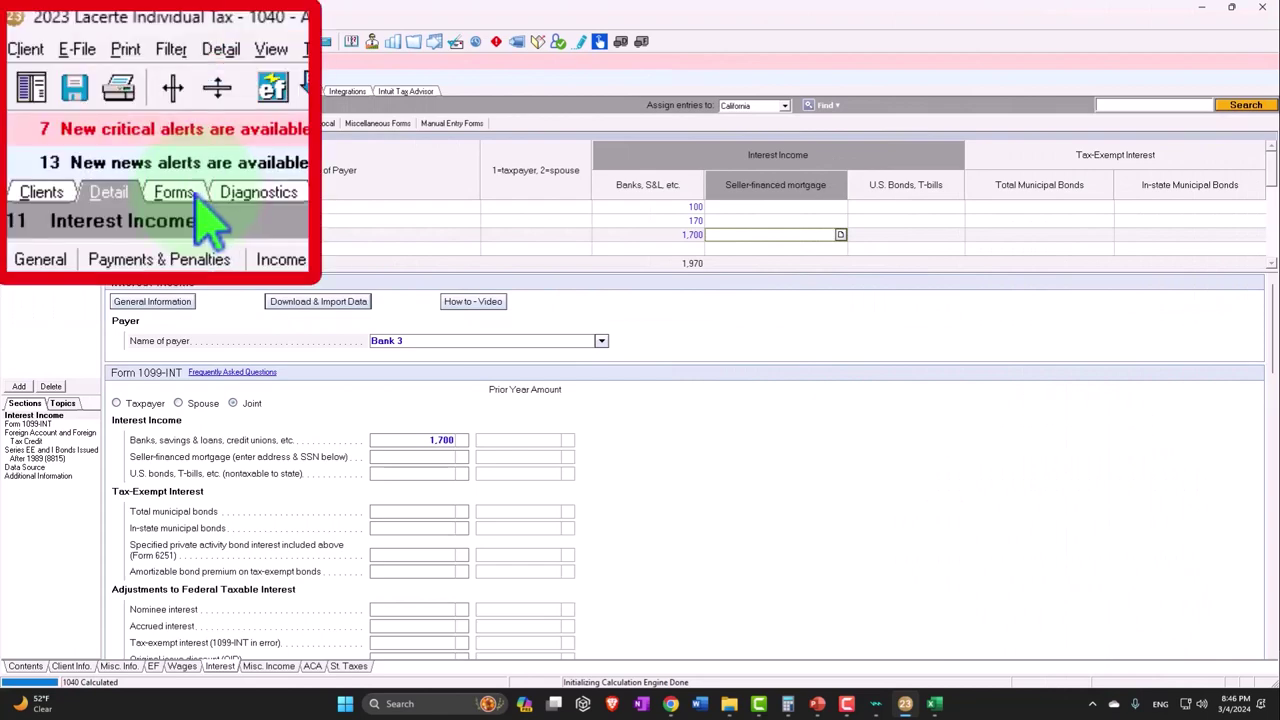
Turn off showing all forms in the forms list and check the taxable interest line on Form 1040
{"action": "left_click", "coordinate": [84, 92]}
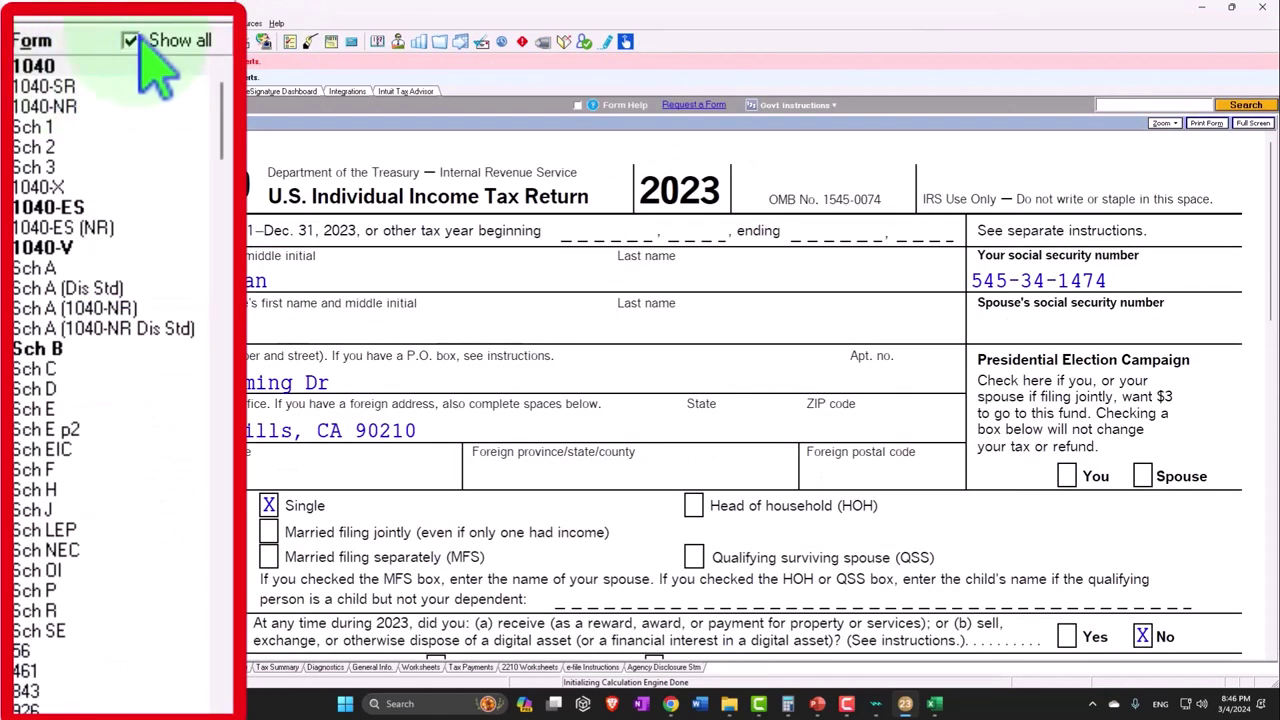
{"action": "left_click", "coordinate": [56, 200]}
{"action": "scroll", "coordinate": [484, 362], "scroll_direction": "down", "scroll_amount": 10}
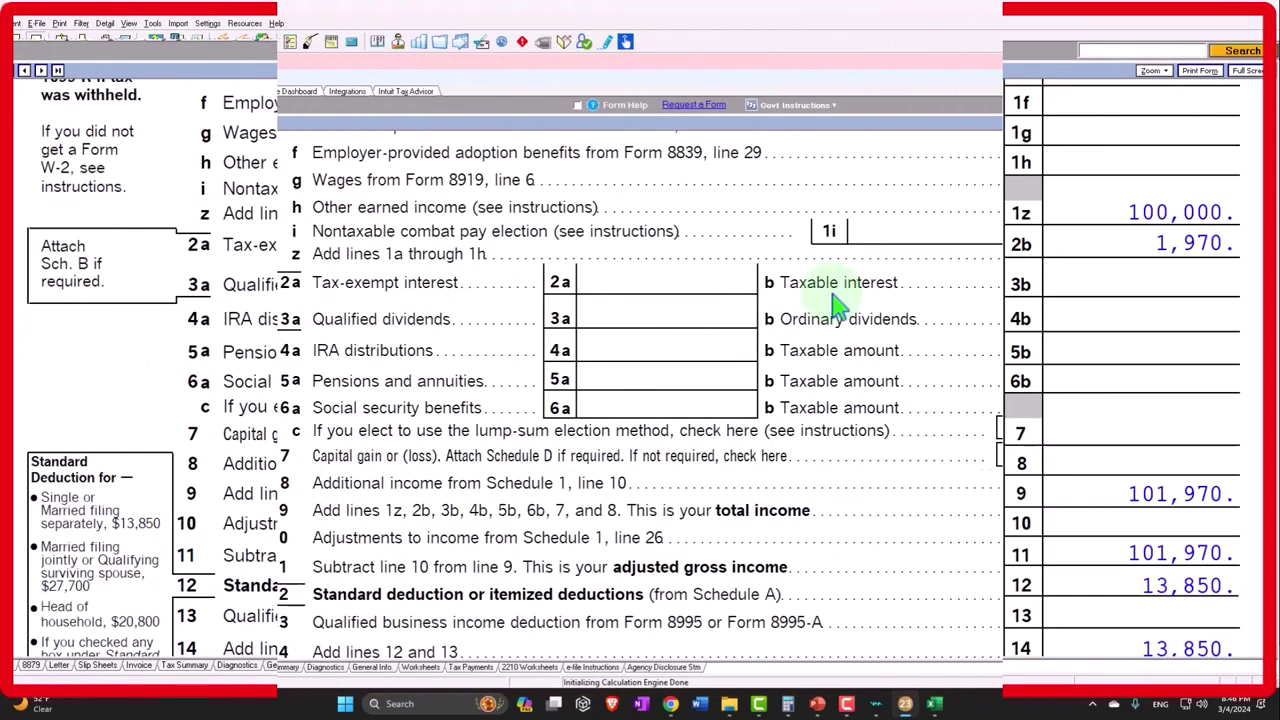
Review the payers listed and the interest totals on Schedule B
{"action": "left_click", "coordinate": [32, 238]}
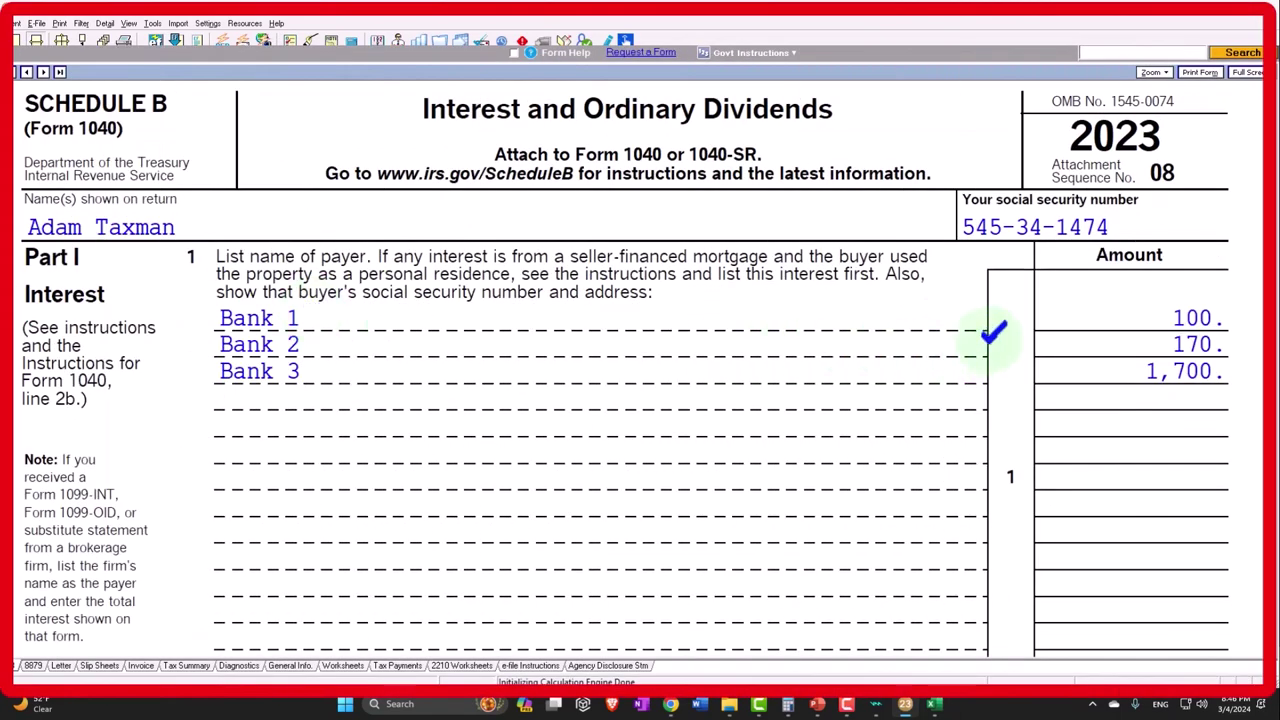
{"action": "scroll", "coordinate": [1100, 310], "scroll_direction": "down", "scroll_amount": 3}
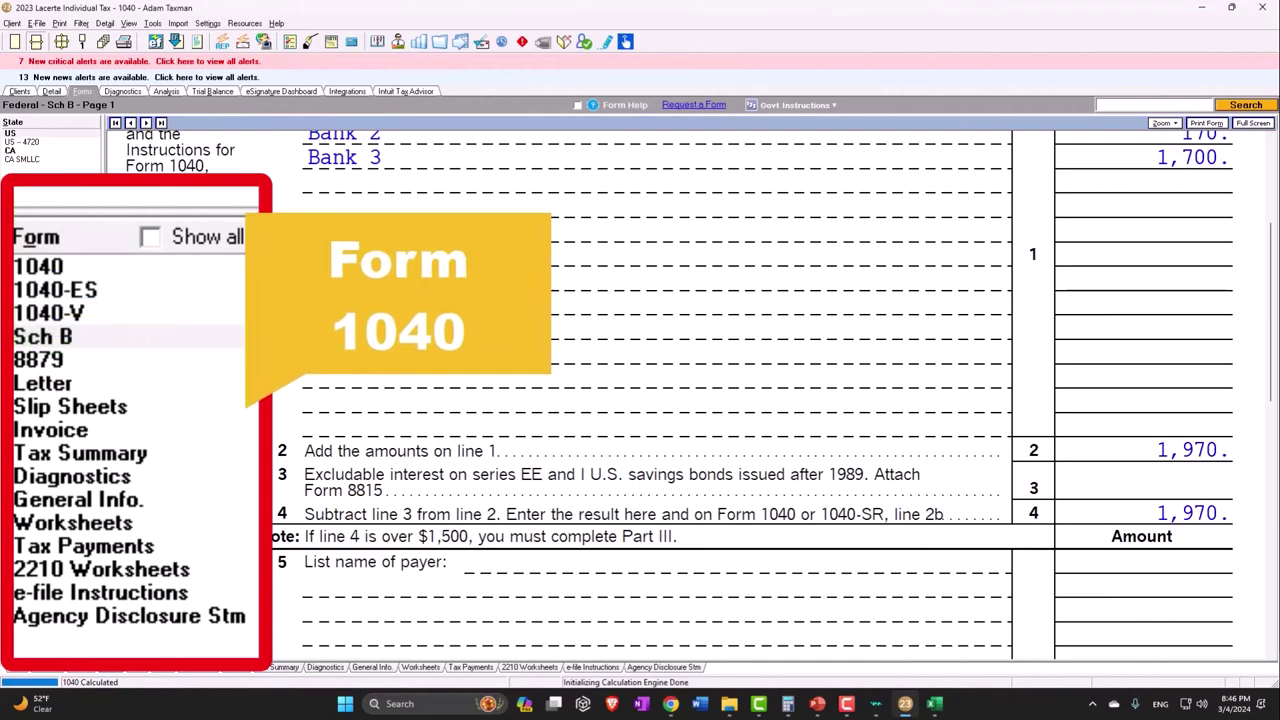
{"action": "scroll", "coordinate": [333, 306], "scroll_direction": "up", "scroll_amount": 1}
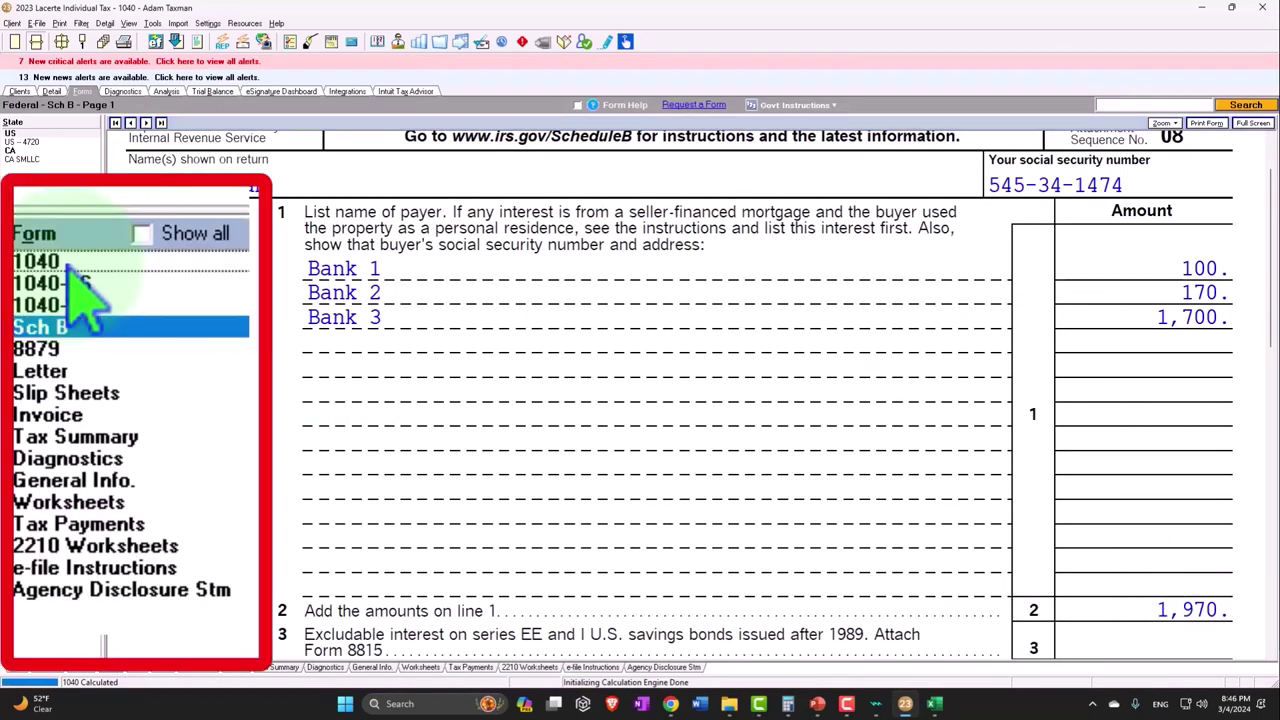
Go back to Form 1040 and examine the interest lines in its income section
{"action": "left_click", "coordinate": [18, 212]}
{"action": "scroll", "coordinate": [507, 367], "scroll_direction": "down", "scroll_amount": 5}
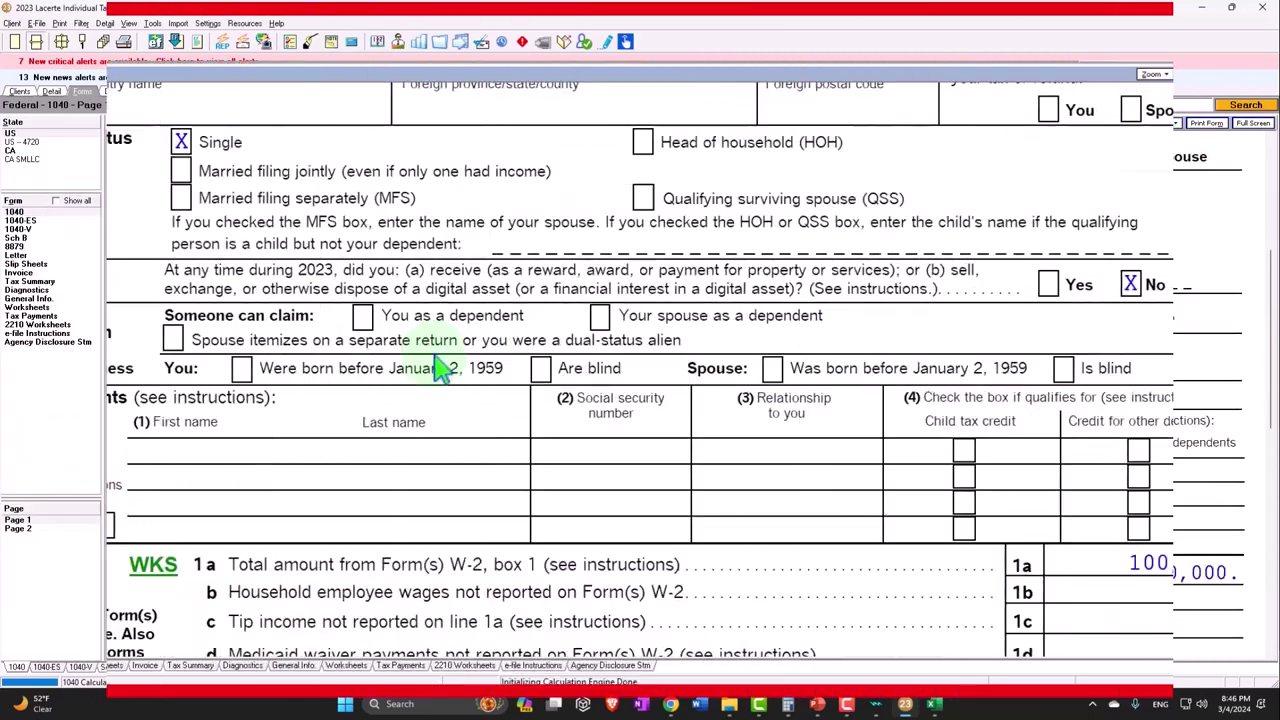
{"action": "scroll", "coordinate": [440, 368], "scroll_direction": "down", "scroll_amount": 3}
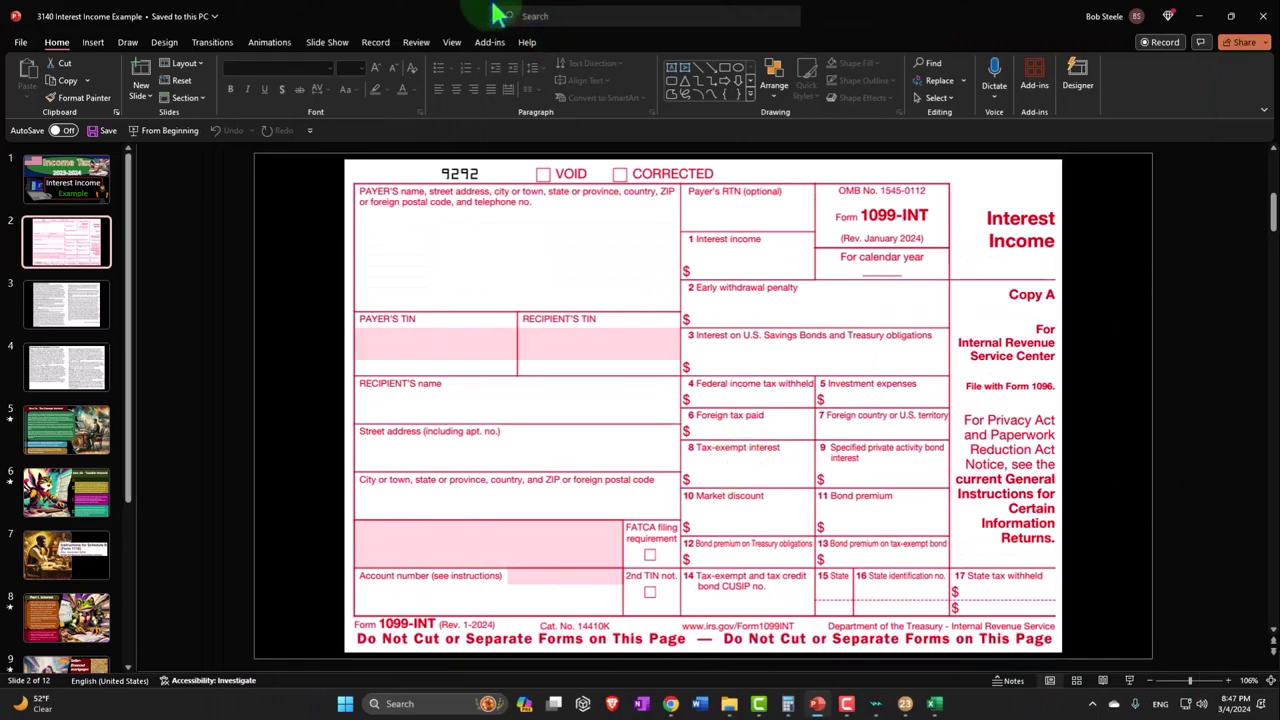
Return to Lacerte and add Bank 4 as a new payer in the interest income detail
{"action": "key", "text": "alt+Tab"}
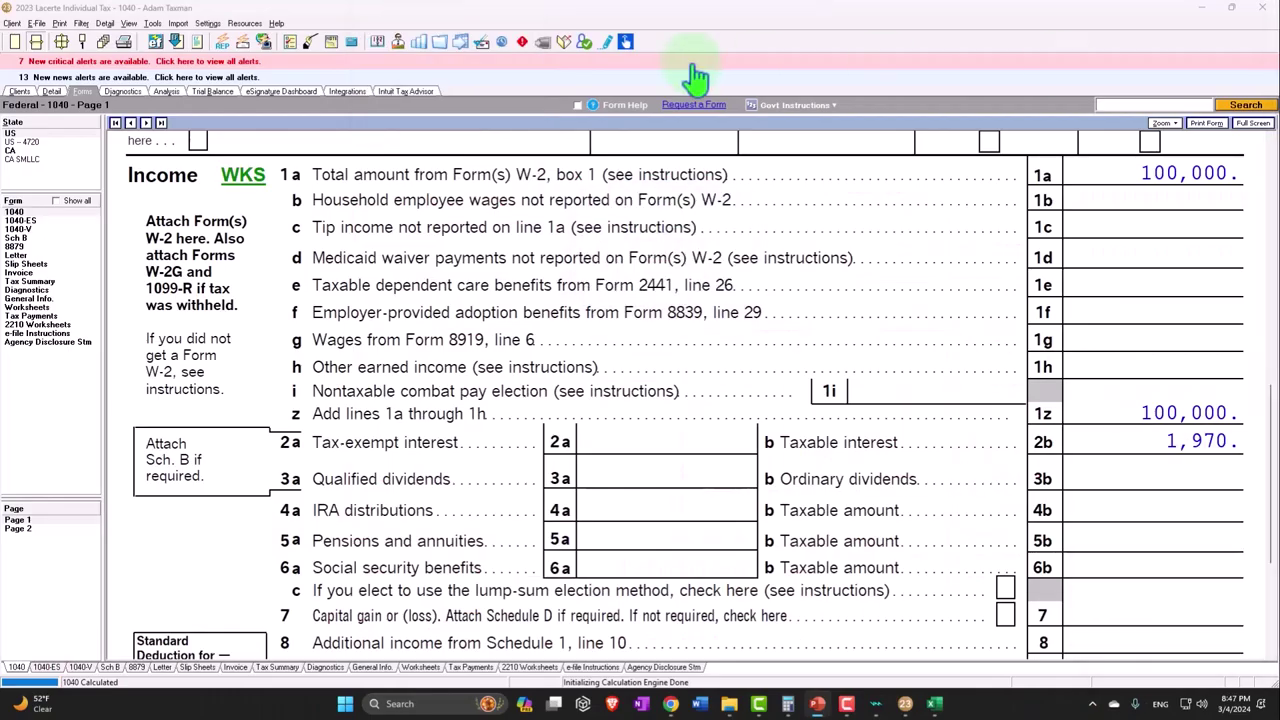
{"action": "left_click", "coordinate": [50, 92]}
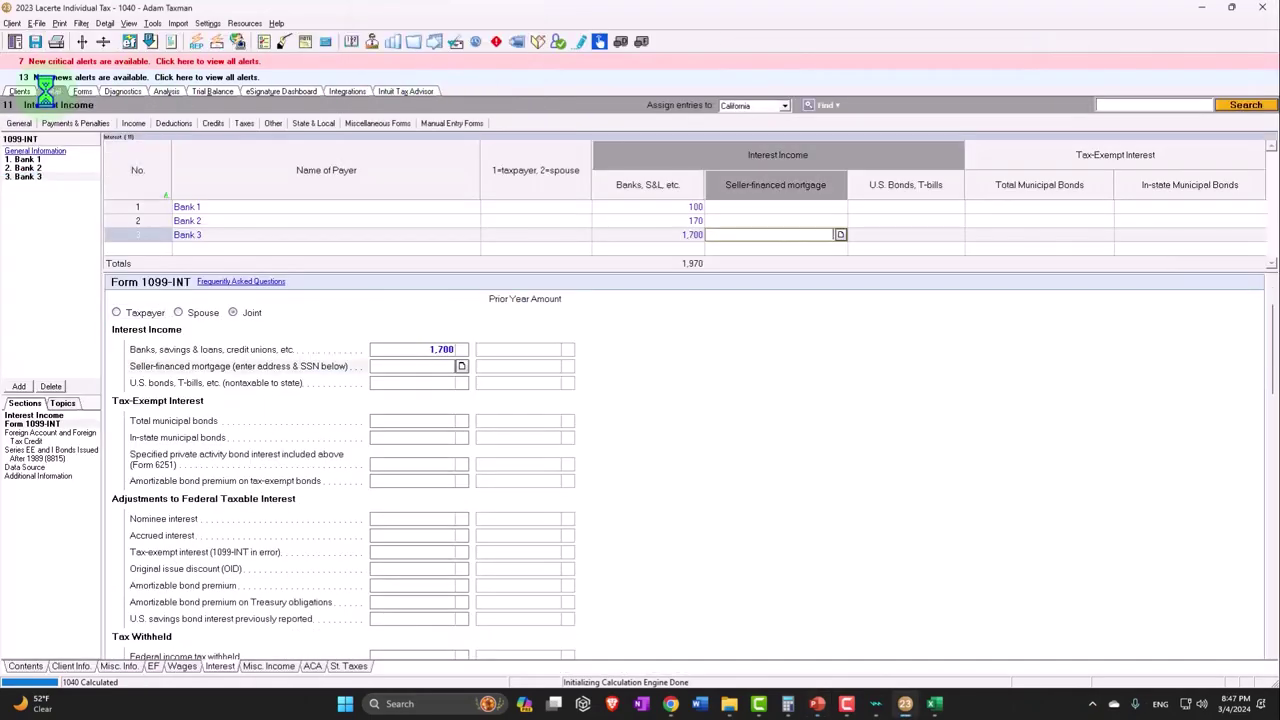
{"action": "left_click", "coordinate": [40, 518]}
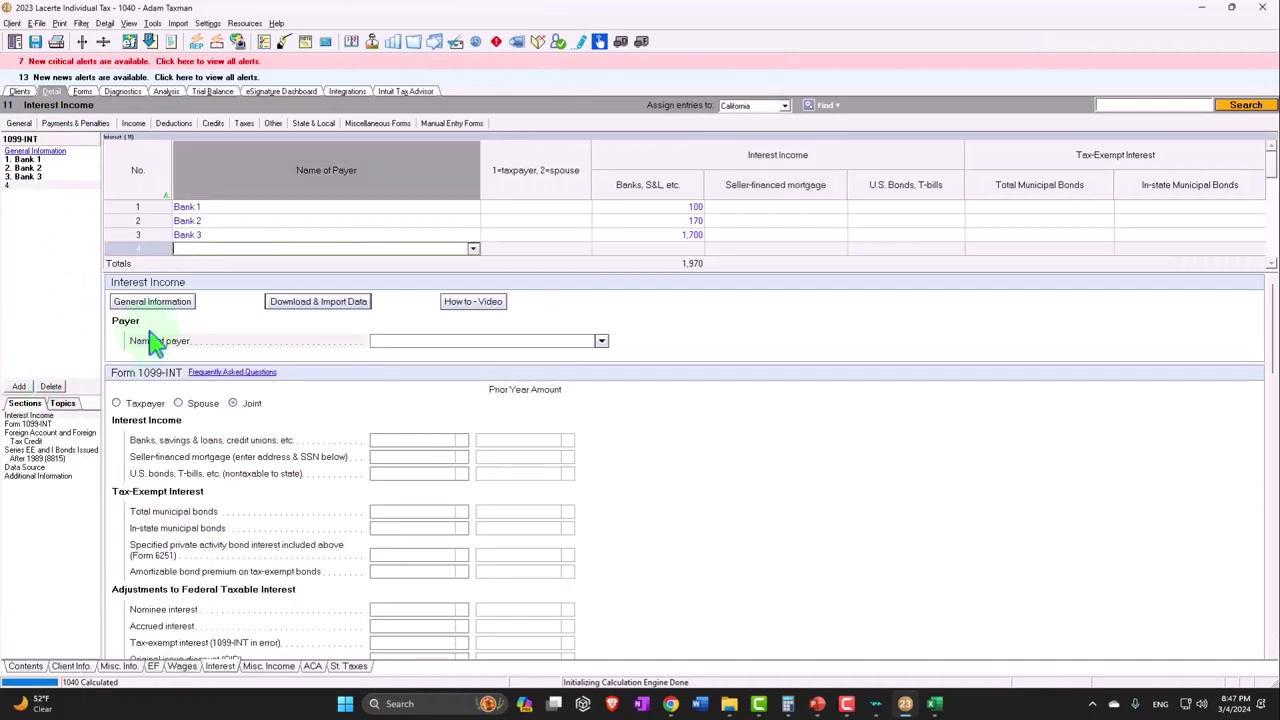
{"action": "type", "text": "Ba"}
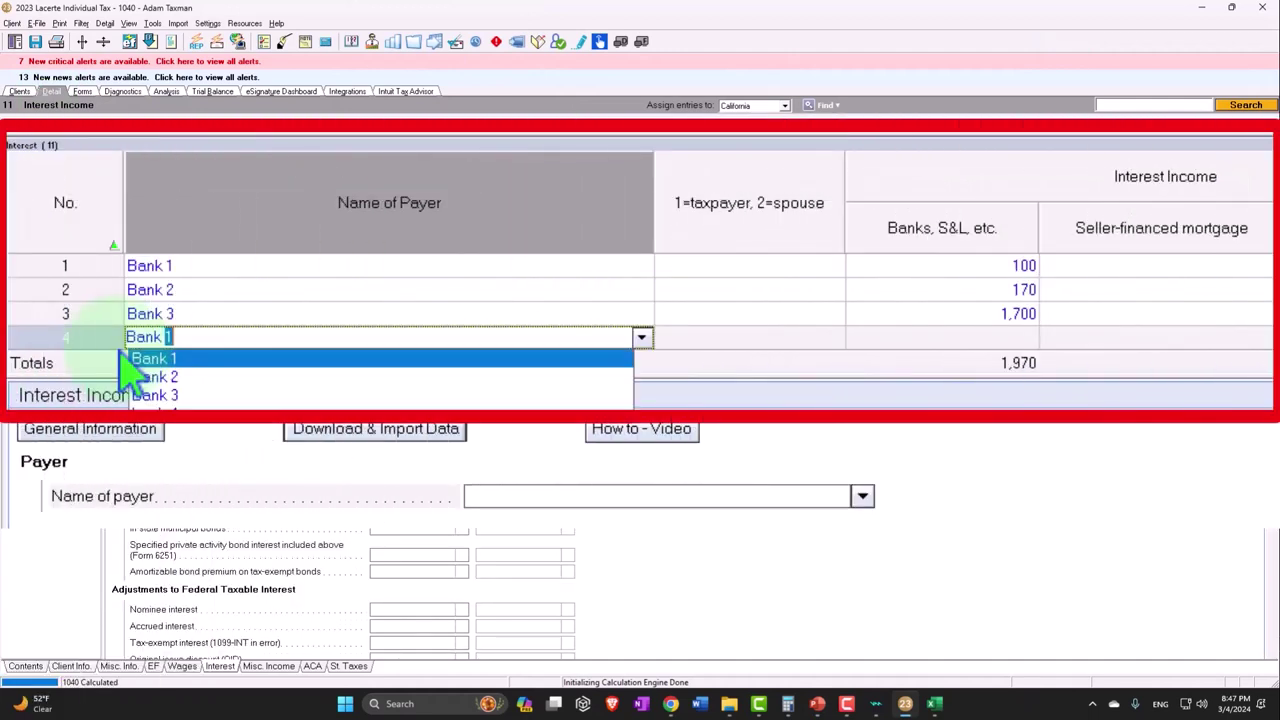
{"action": "type", "text": "nk 4"}
{"action": "key", "text": "Tab"}
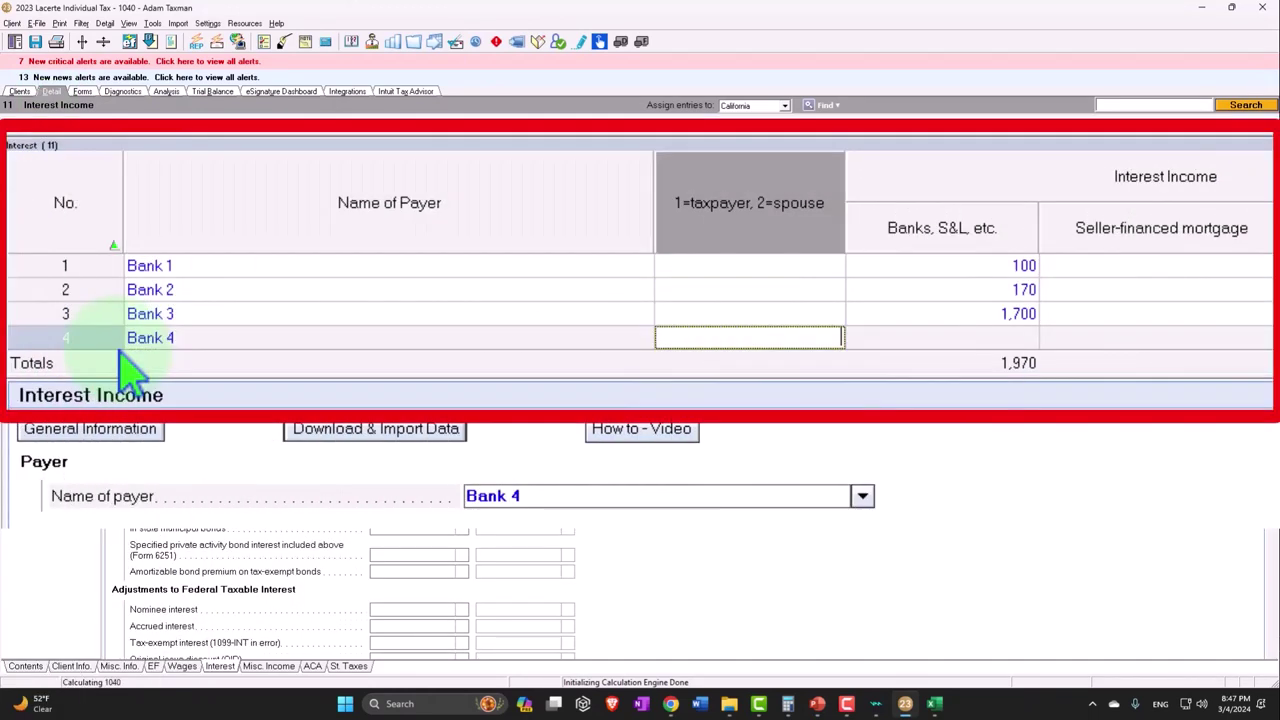
Set Bank 4's tax-exempt interest from total municipal bonds to 300
{"action": "key", "text": "Tab"}
{"action": "key", "text": "Tab"}
{"action": "key", "text": "Tab"}
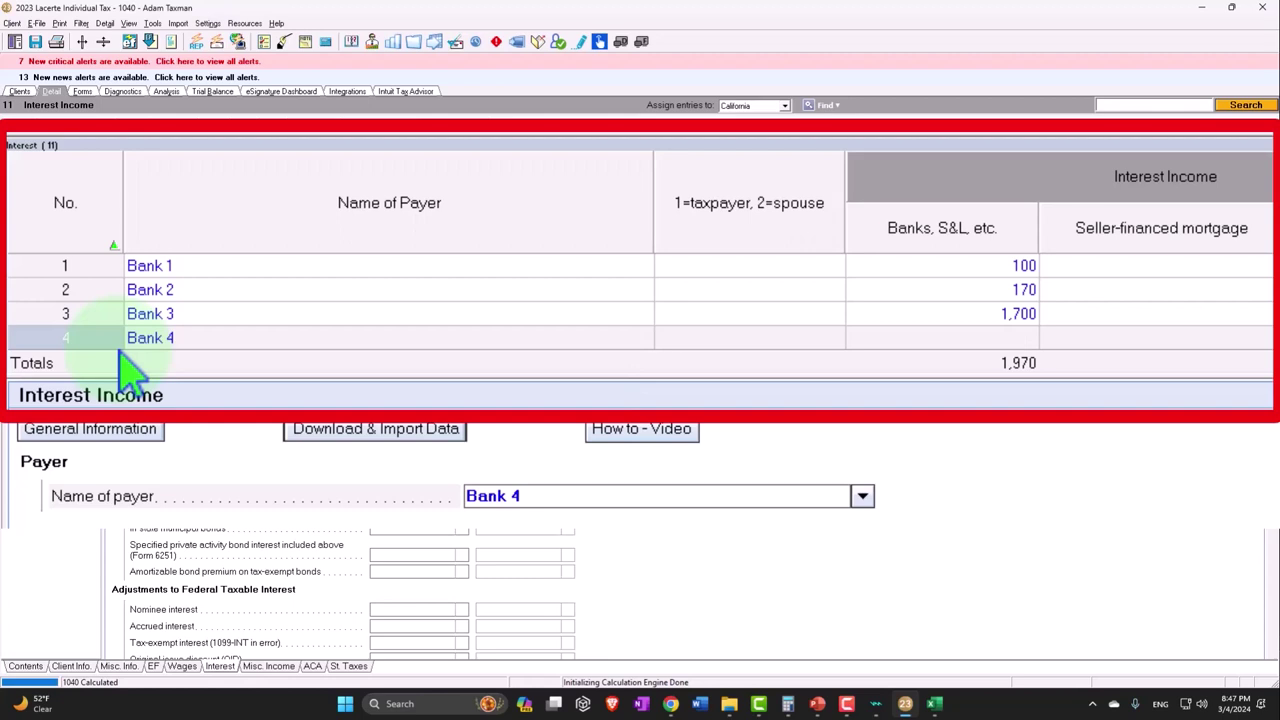
{"action": "key", "text": "Tab"}
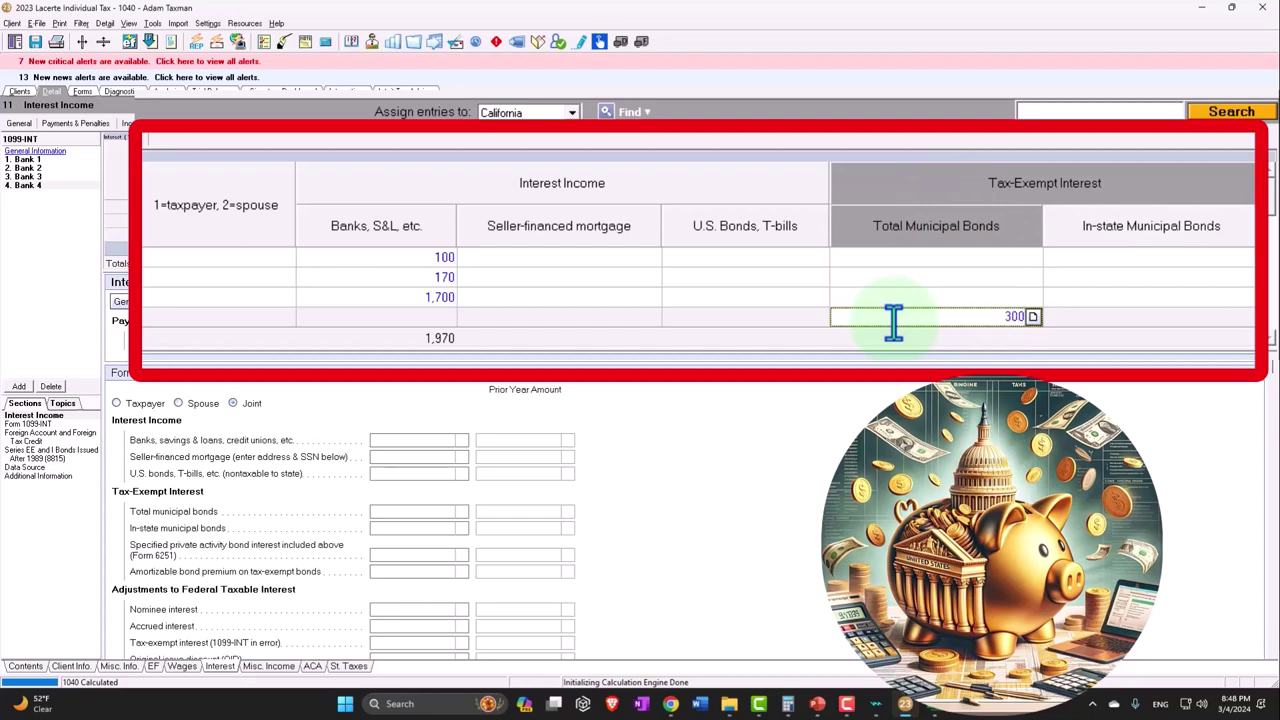
{"action": "key", "text": "Tab"}
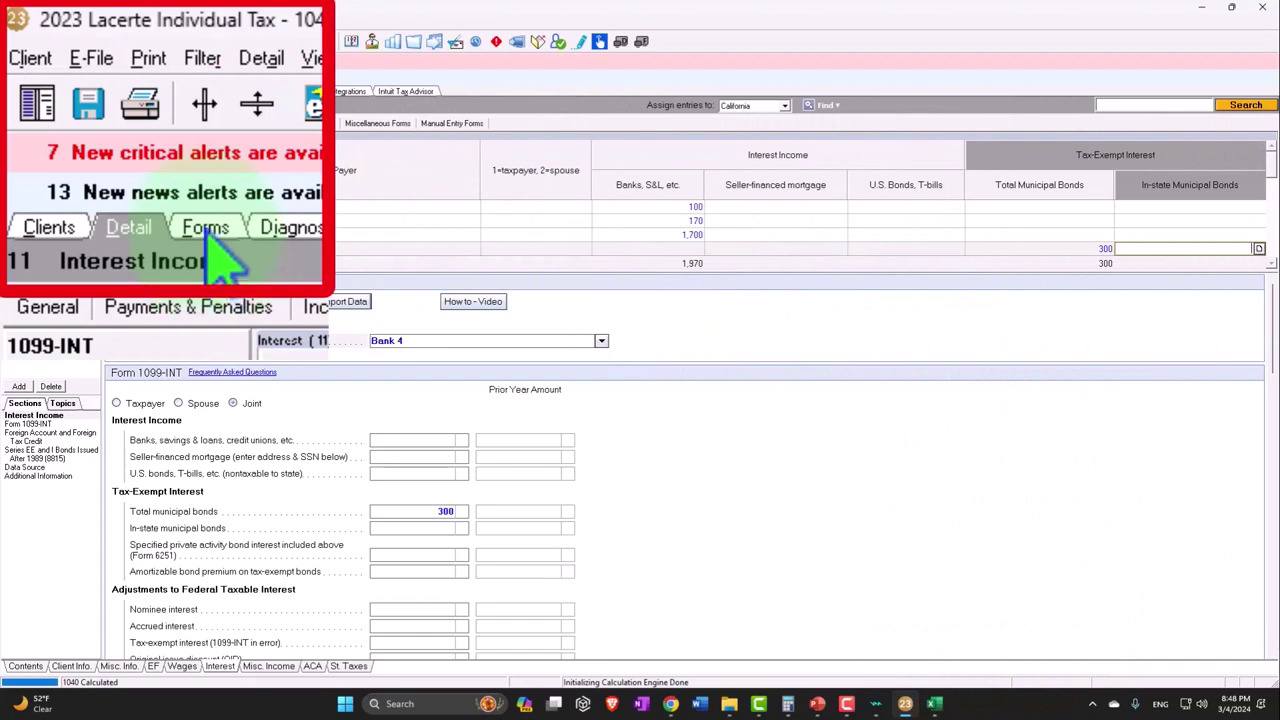
Check the tax-exempt interest line on Form 1040, and compare it with the payers listed on Schedule B
{"action": "left_click", "coordinate": [82, 90]}
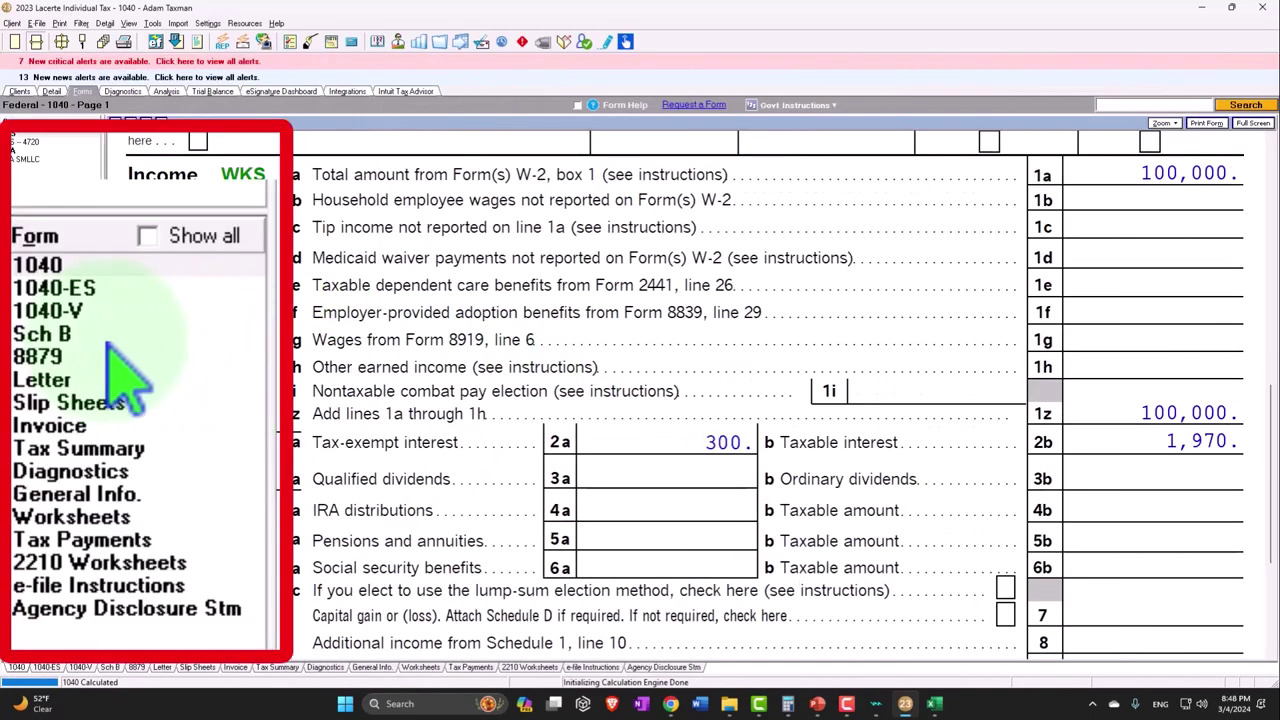
{"action": "left_click", "coordinate": [60, 334]}
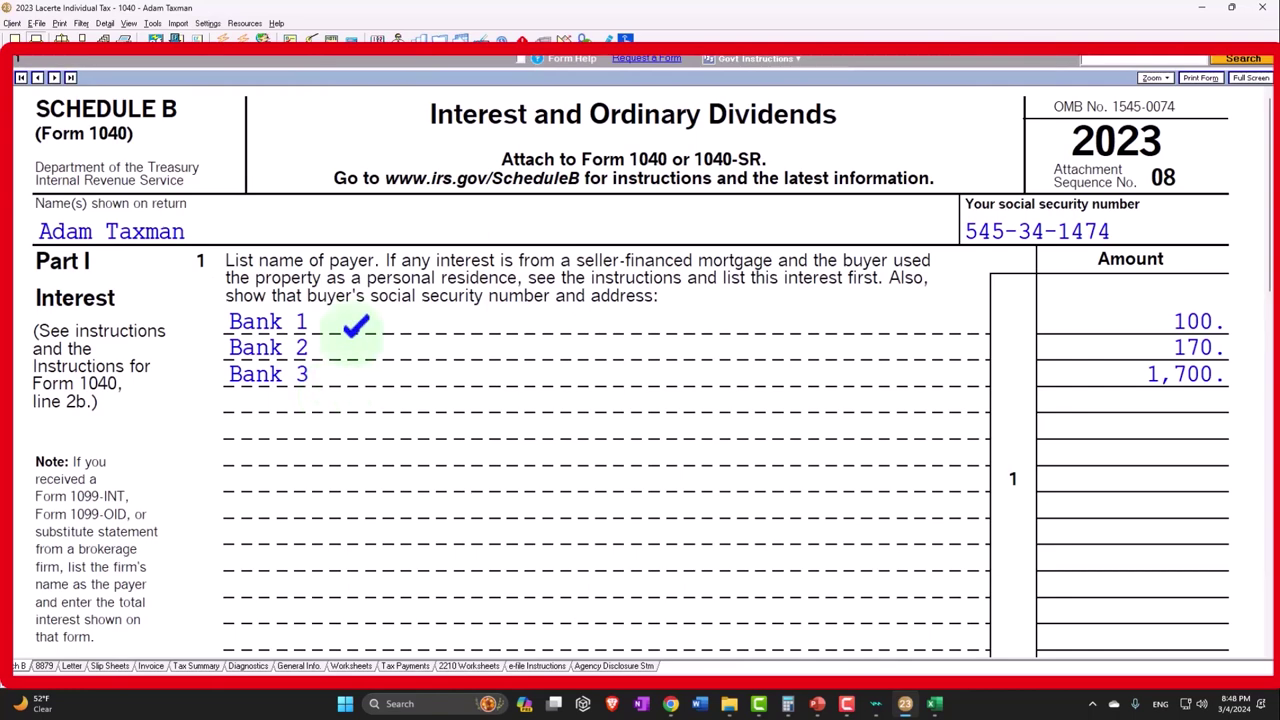
{"action": "scroll", "coordinate": [357, 316], "scroll_direction": "down", "scroll_amount": 2}
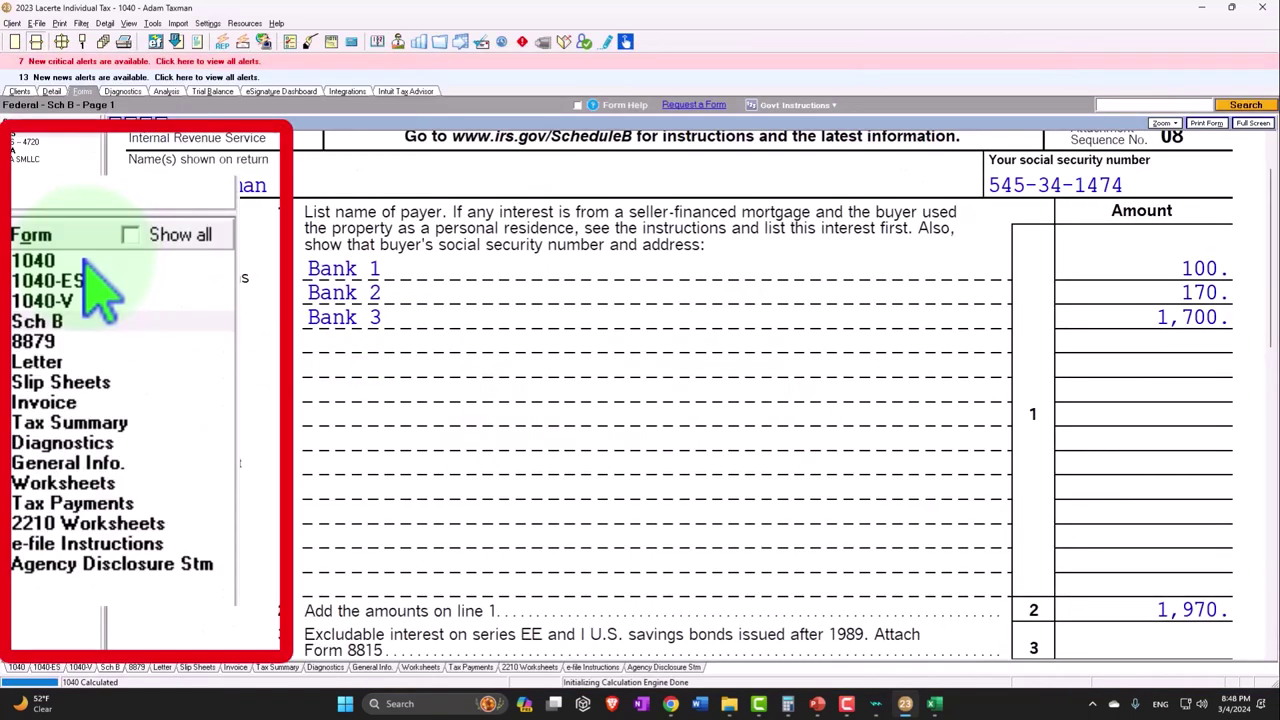
Reopen Form 1040 and review the interest, total income and adjusted gross income lines
{"action": "left_click", "coordinate": [75, 264]}
{"action": "scroll", "coordinate": [290, 500], "scroll_direction": "down", "scroll_amount": 5}
{"action": "scroll", "coordinate": [300, 410], "scroll_direction": "down", "scroll_amount": 7}
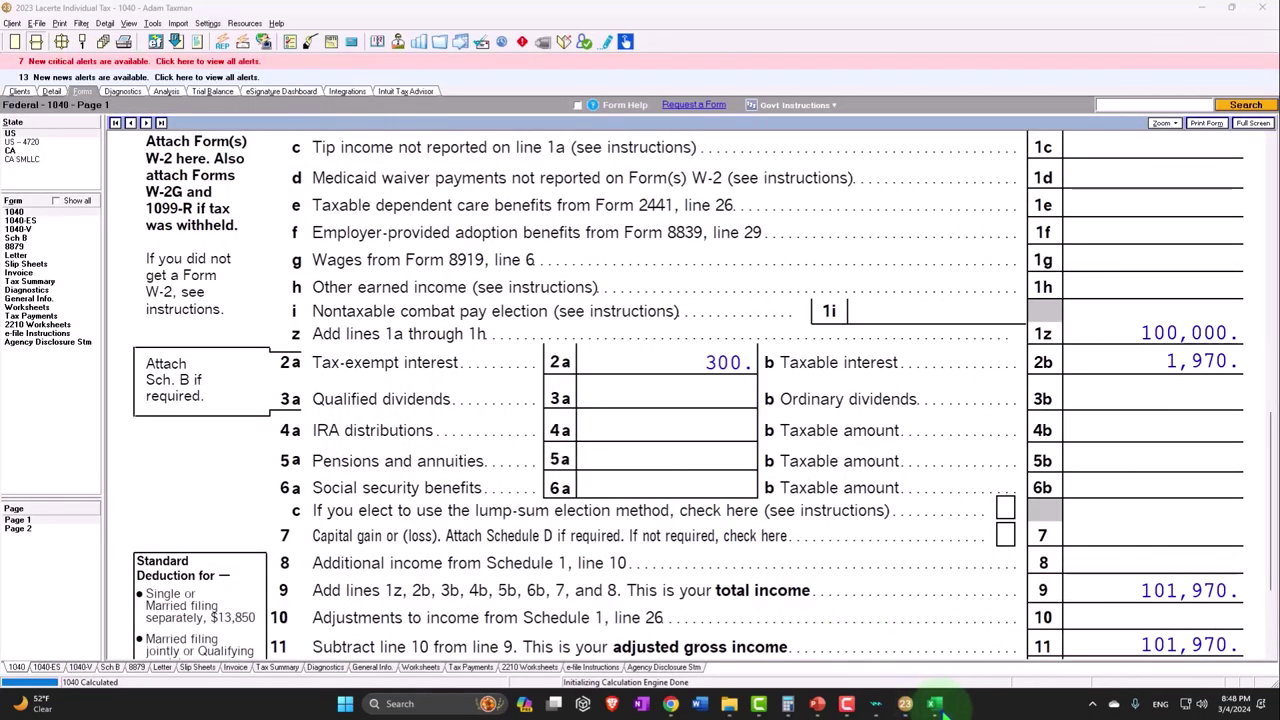
Switch to the Excel worksheet and add Bank 3 with 1,700 to the Interest Income table on the P Income sheet
{"action": "left_click", "coordinate": [936, 704]}
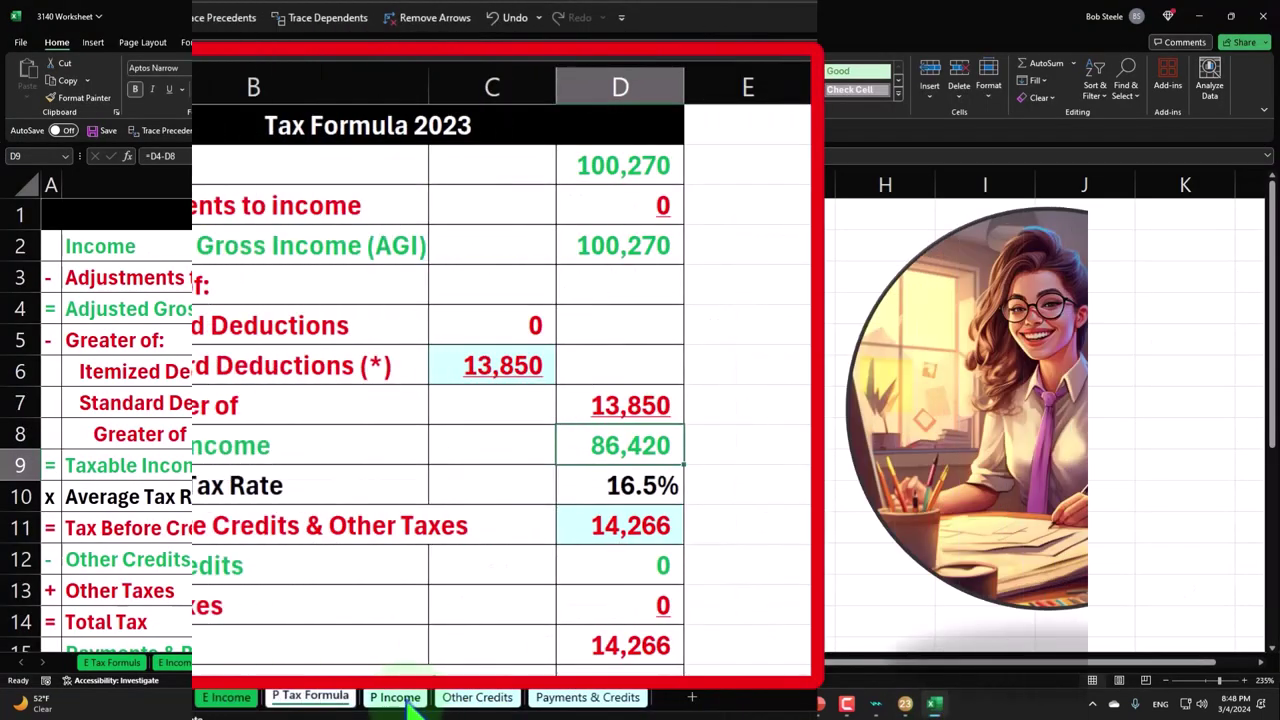
{"action": "left_click", "coordinate": [309, 662]}
{"action": "left_click", "coordinate": [173, 288]}
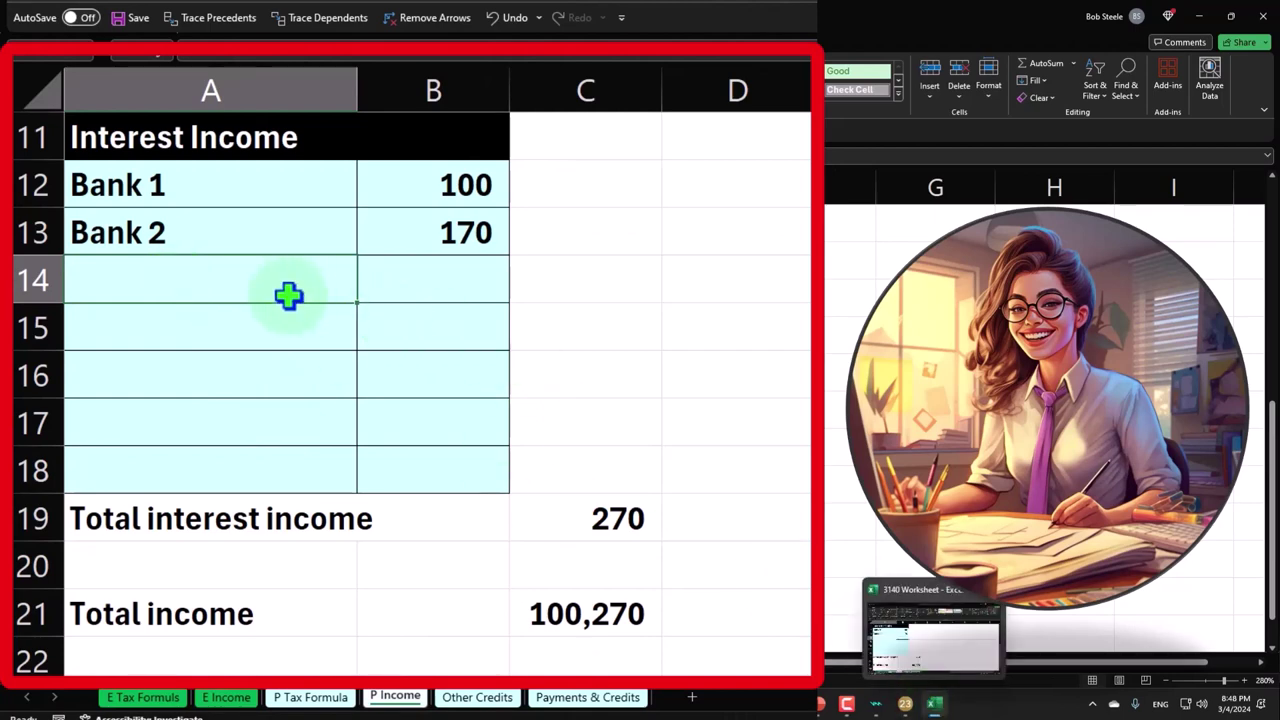
{"action": "type", "text": "Bank 3"}
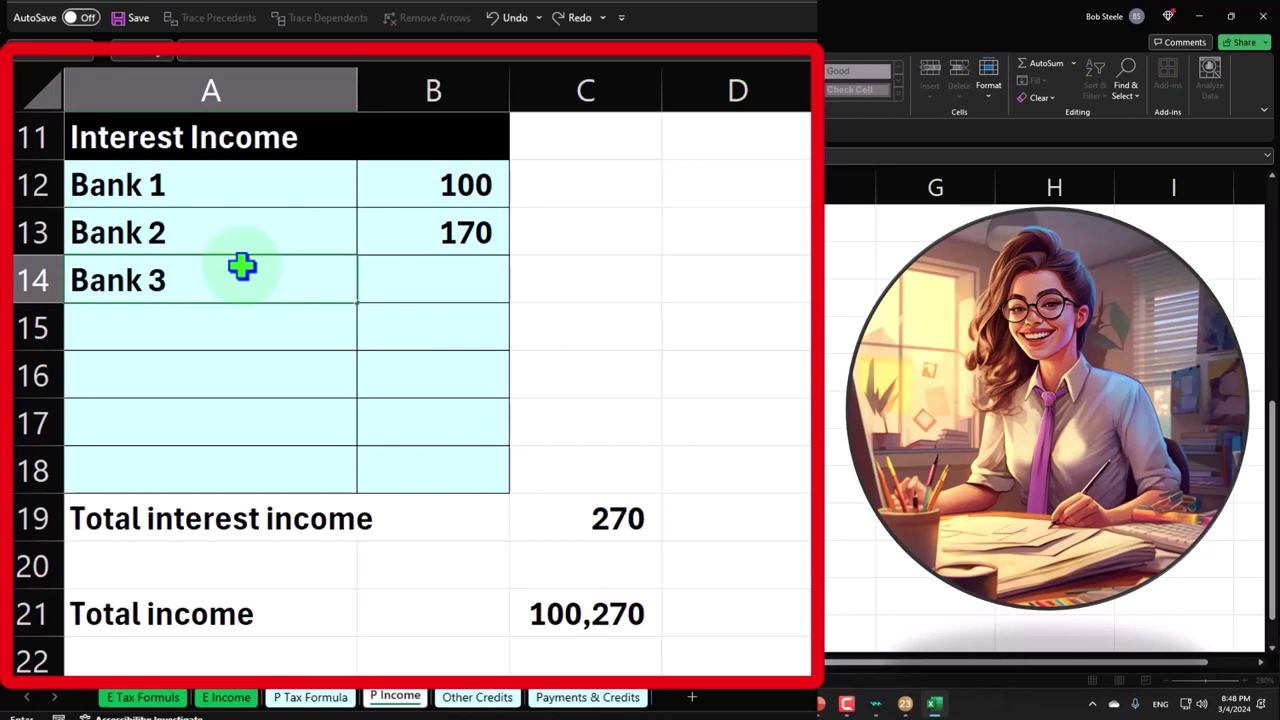
{"action": "key", "text": "Tab"}
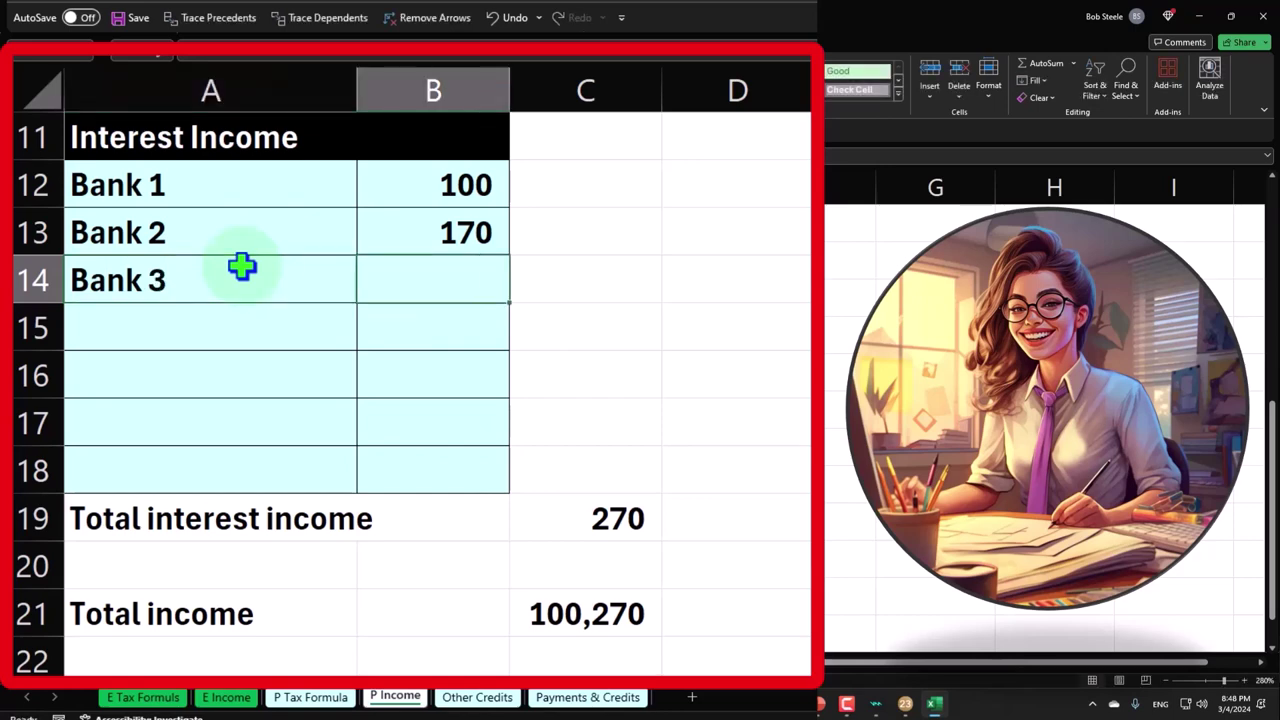
{"action": "type", "text": "1,700"}
{"action": "key", "text": "Return"}
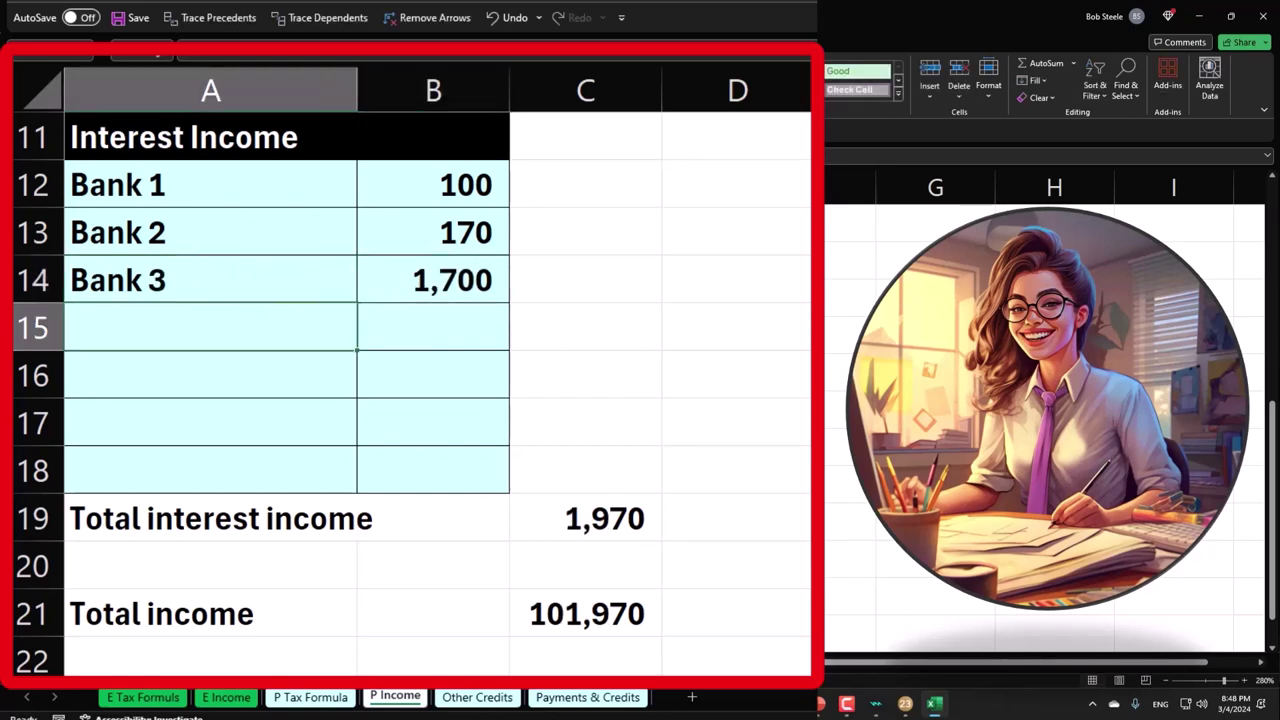
Add Bank 4 in the row below Bank 3, and enter its 300 outside the table in C15
{"action": "type", "text": "Bank "}
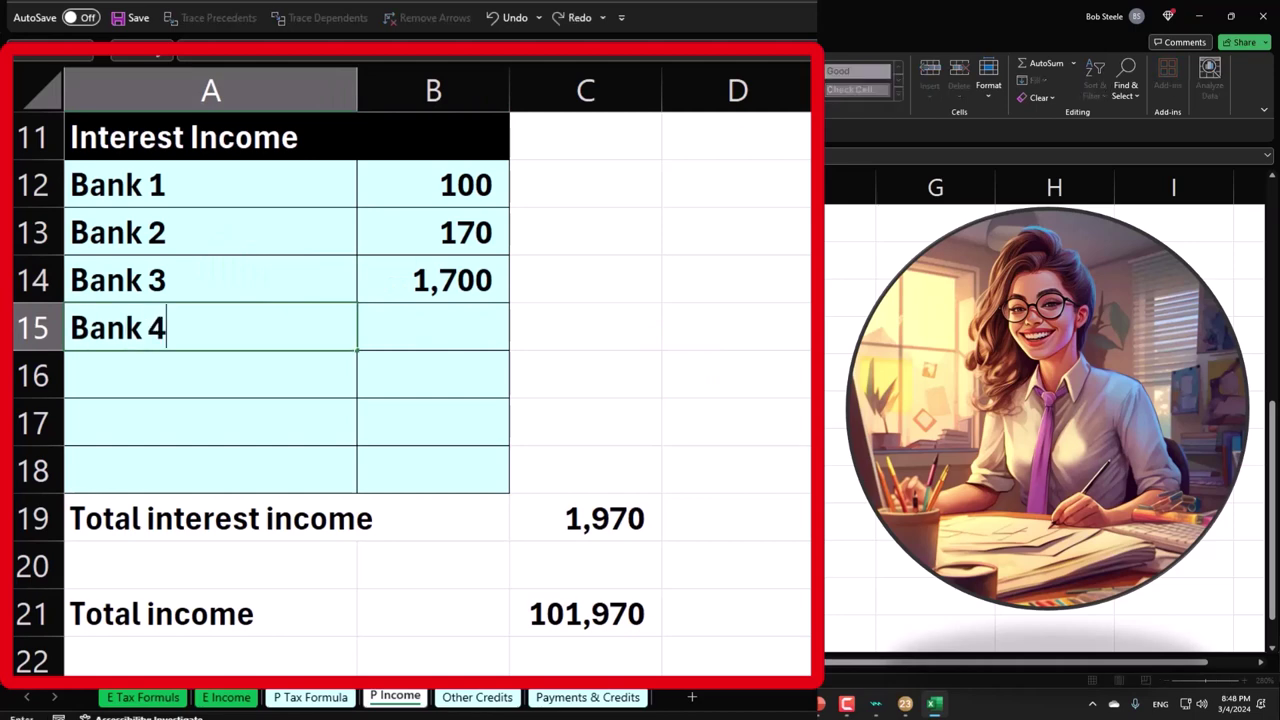
{"action": "type", "text": "4"}
{"action": "key", "text": "Return"}
{"action": "key", "text": "Right"}
{"action": "key", "text": "Right"}
{"action": "key", "text": "Up"}
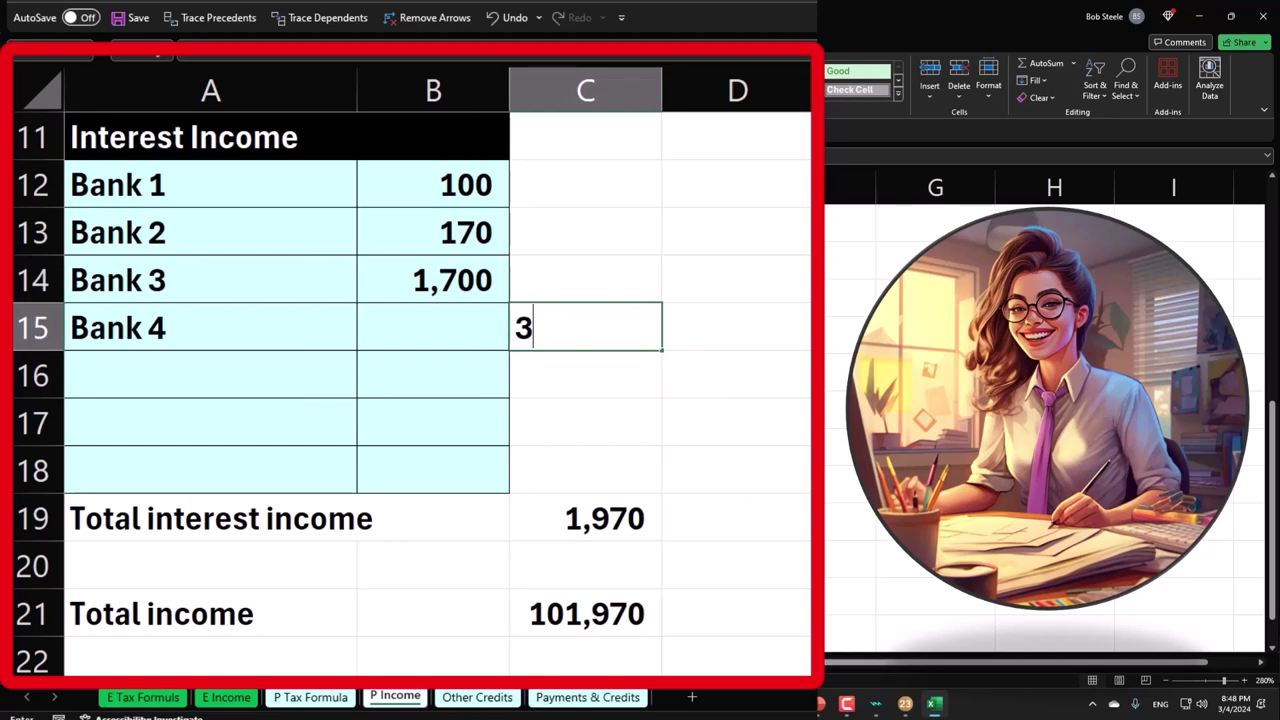
{"action": "type", "text": "300"}
{"action": "key", "text": "Return"}
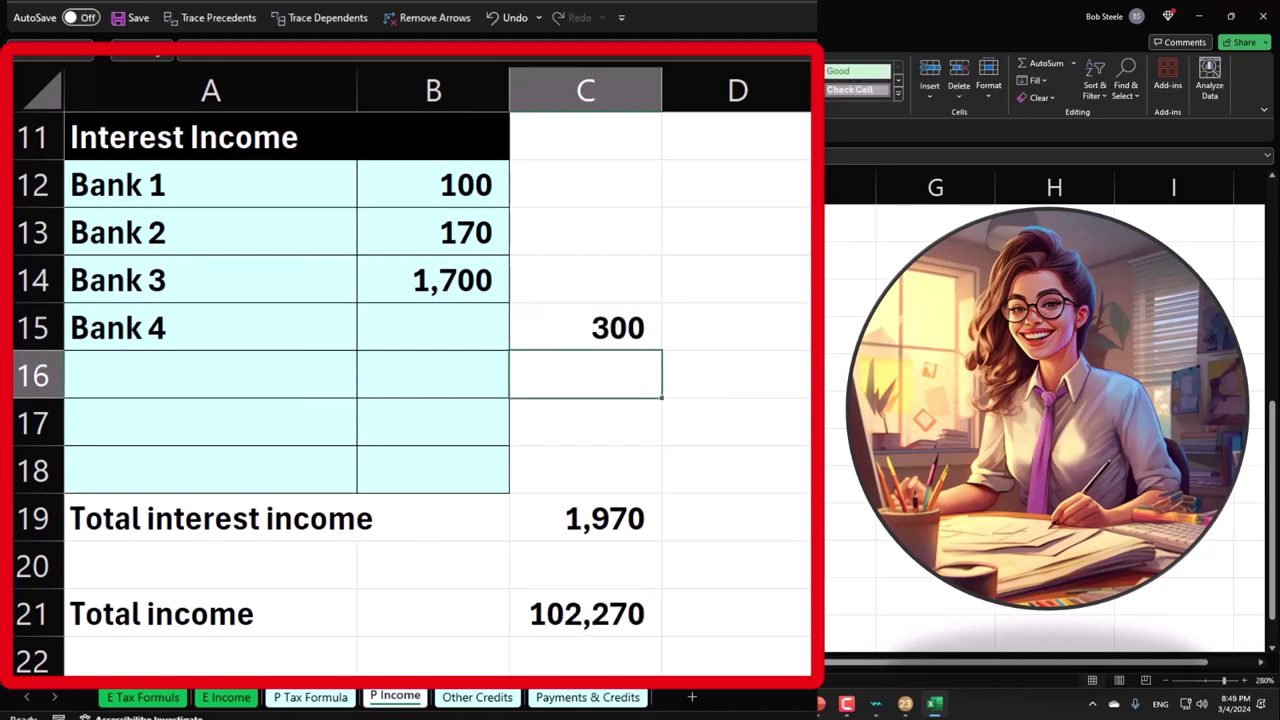
Inspect the Total interest income formula in C19 to check which cells it sums
{"action": "double_click", "coordinate": [617, 523]}
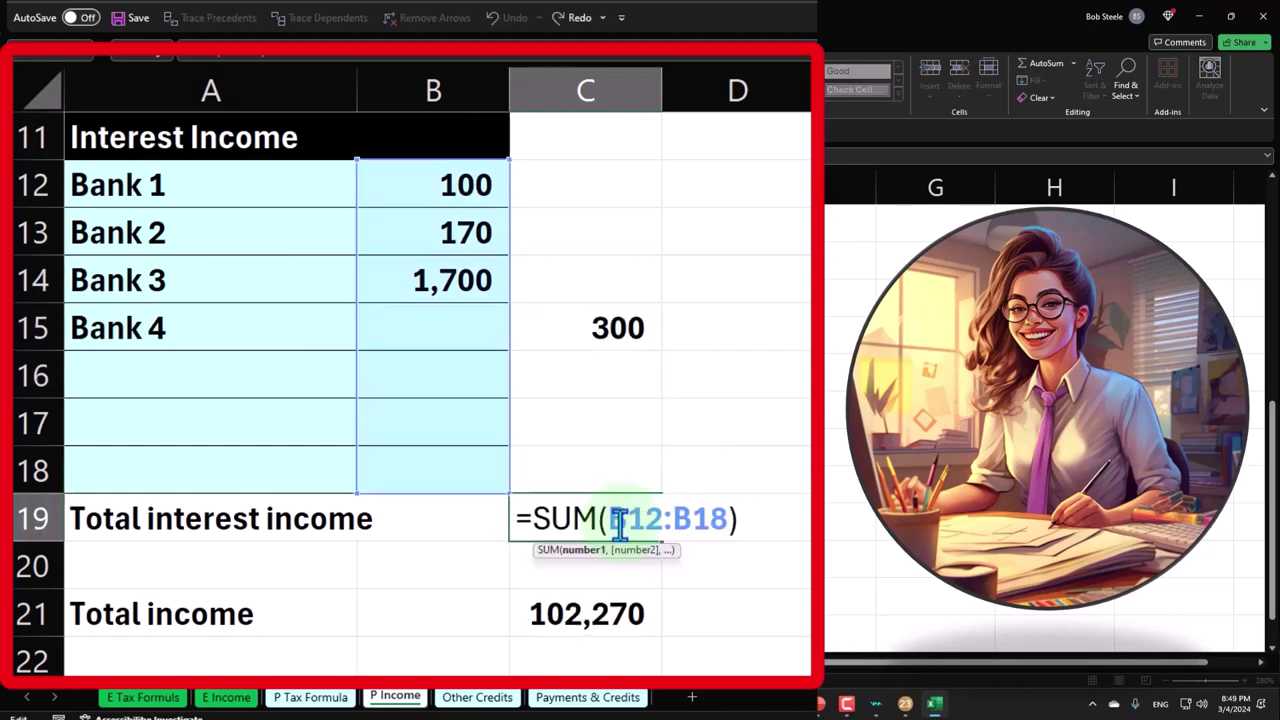
{"action": "key", "text": "Return"}
{"action": "double_click", "coordinate": [620, 523]}
{"action": "key", "text": "Return"}
Compare the income and AGI on the P Tax Formula sheet with total income and AGI on Form 1040 in Lacerte
{"action": "left_click", "coordinate": [908, 705]}
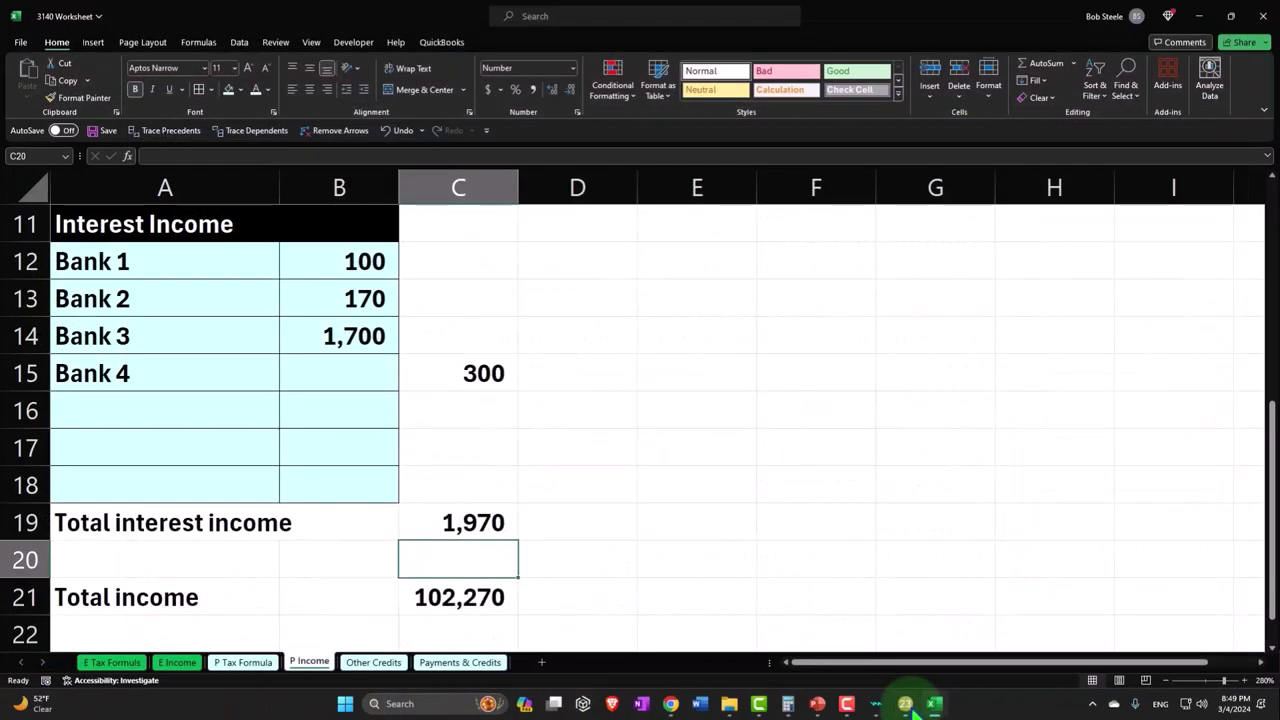
{"action": "left_click", "coordinate": [245, 663]}
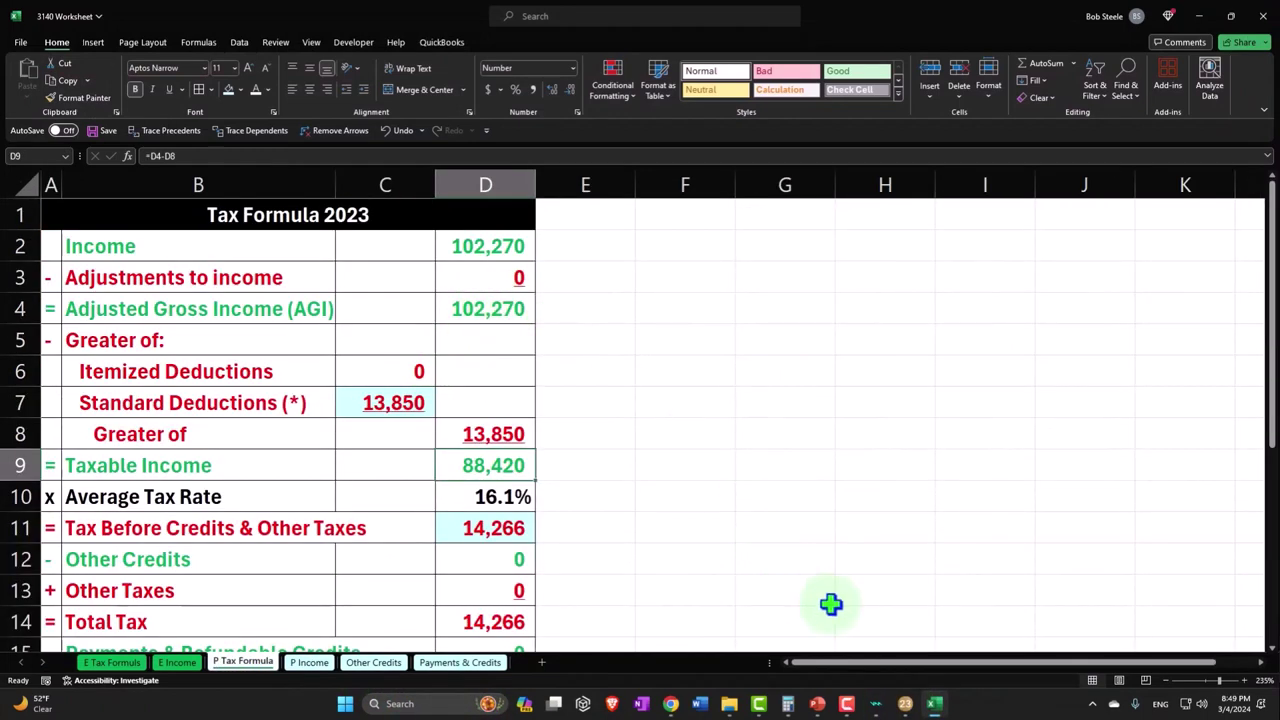
{"action": "left_click", "coordinate": [905, 703]}
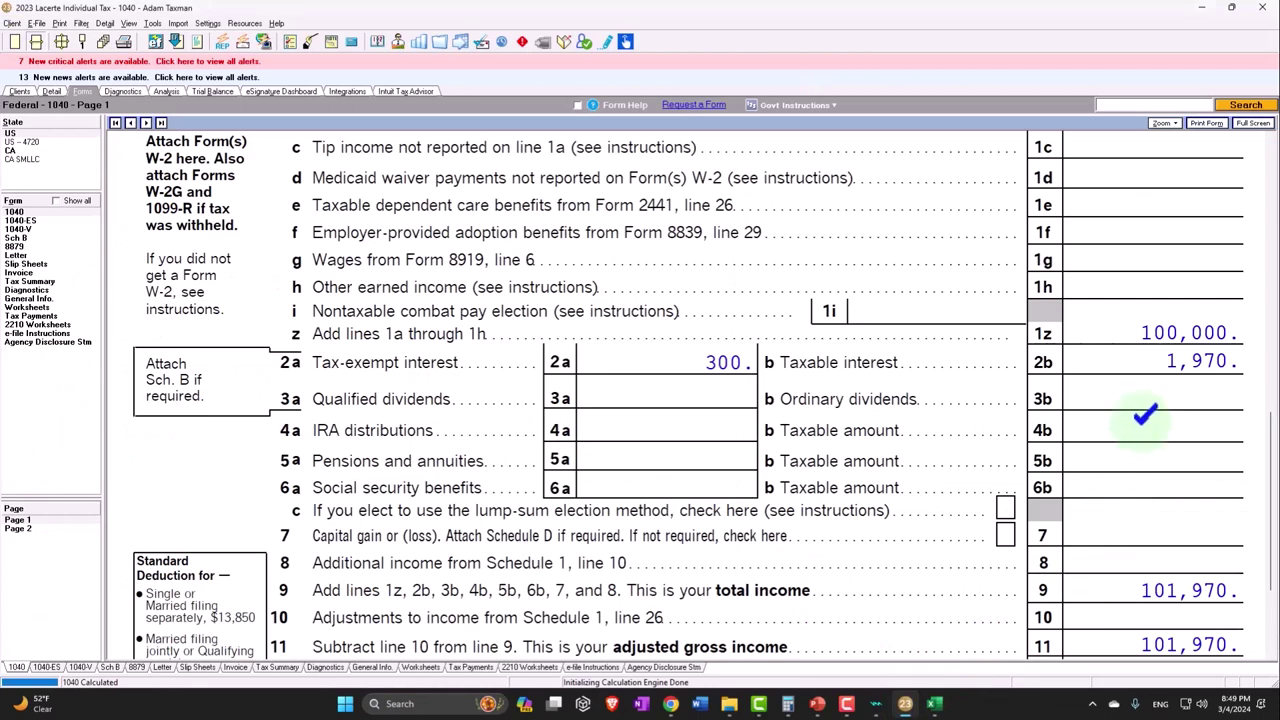
{"action": "key", "text": "alt+Tab"}
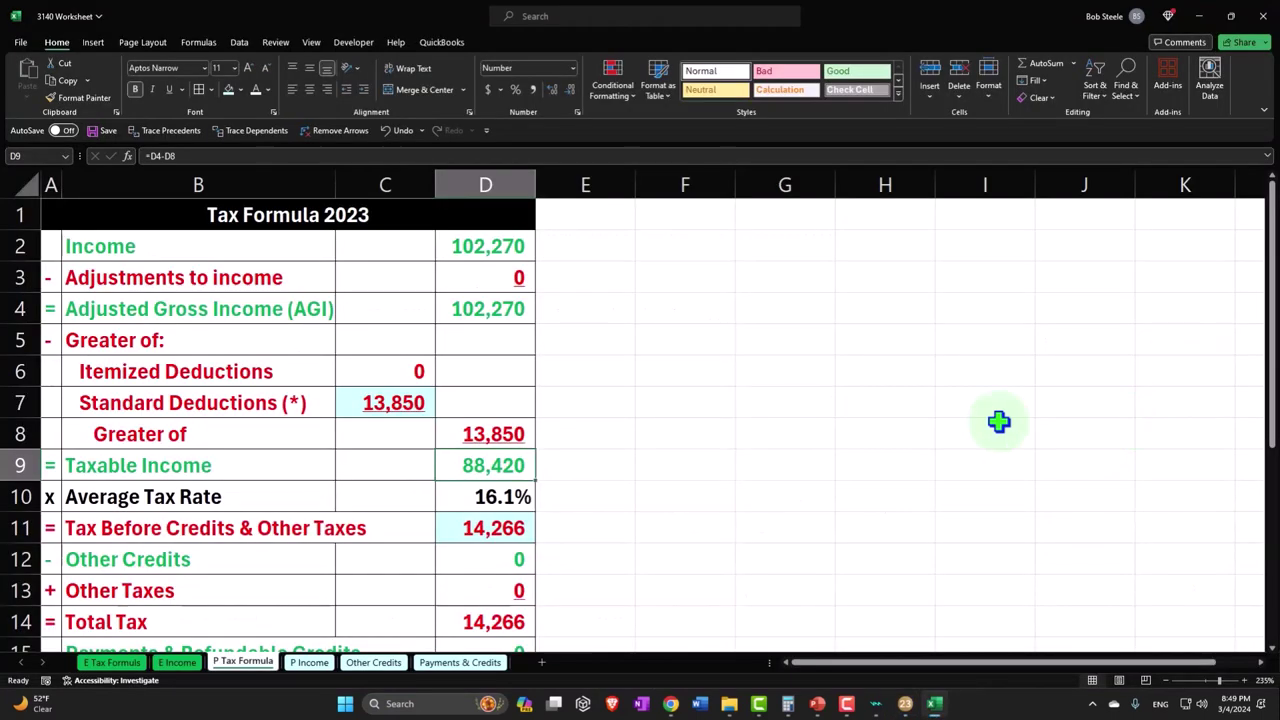
Check the Total income formula on the P Income sheet, and move Bank 4's 300 from C15 to D15
{"action": "left_click", "coordinate": [309, 662]}
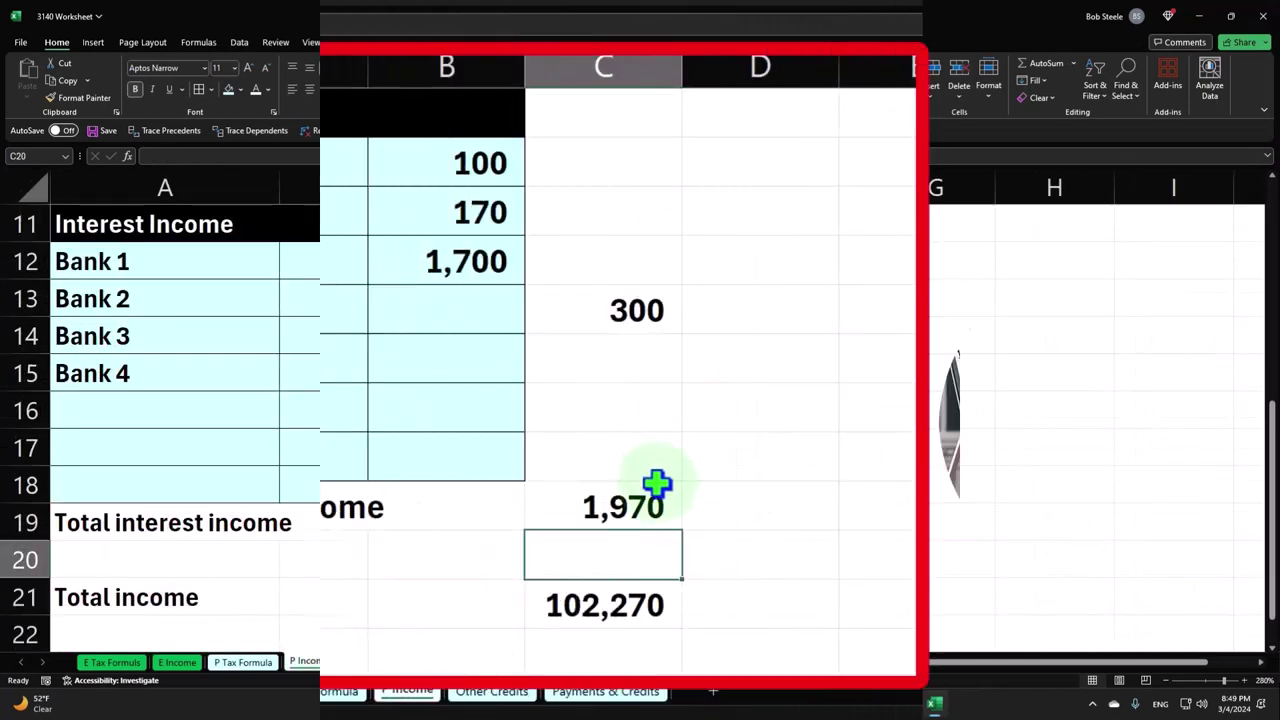
{"action": "left_click", "coordinate": [465, 600]}
{"action": "double_click", "coordinate": [465, 600]}
{"action": "key", "text": "Return"}
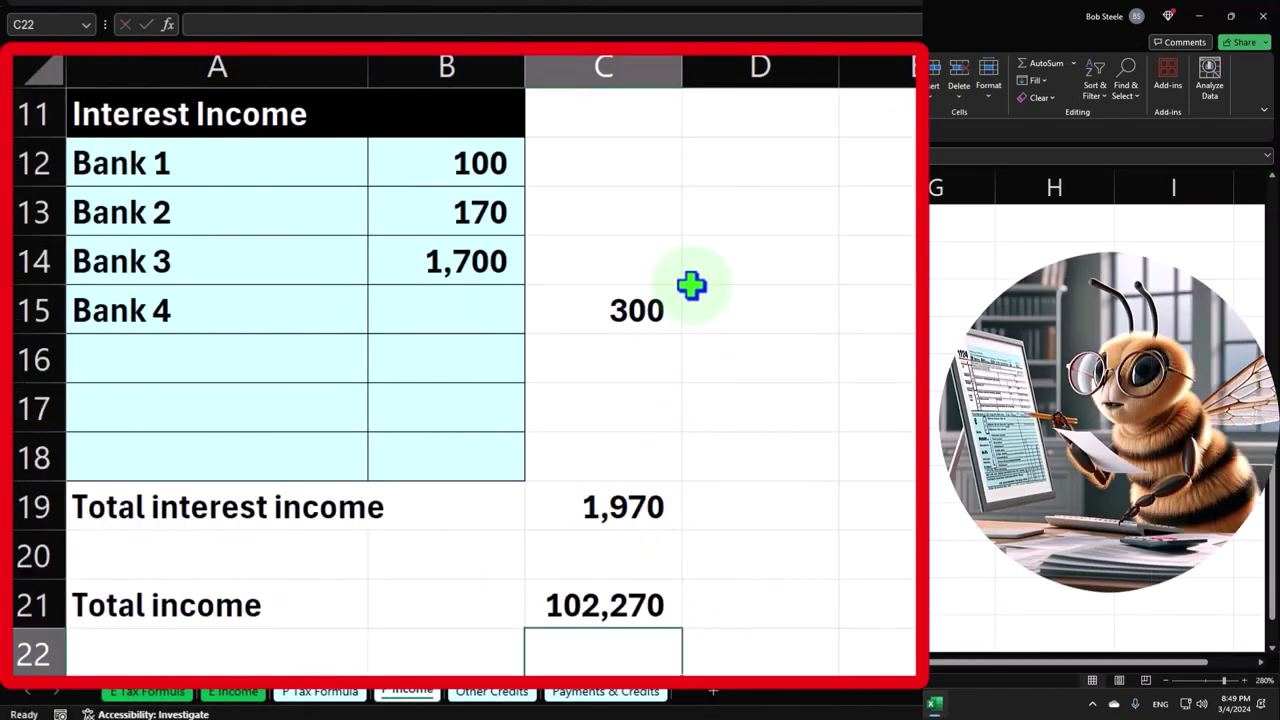
{"action": "left_click", "coordinate": [645, 312]}
{"action": "left_click_drag", "start_coordinate": [636, 340], "coordinate": [740, 346]}
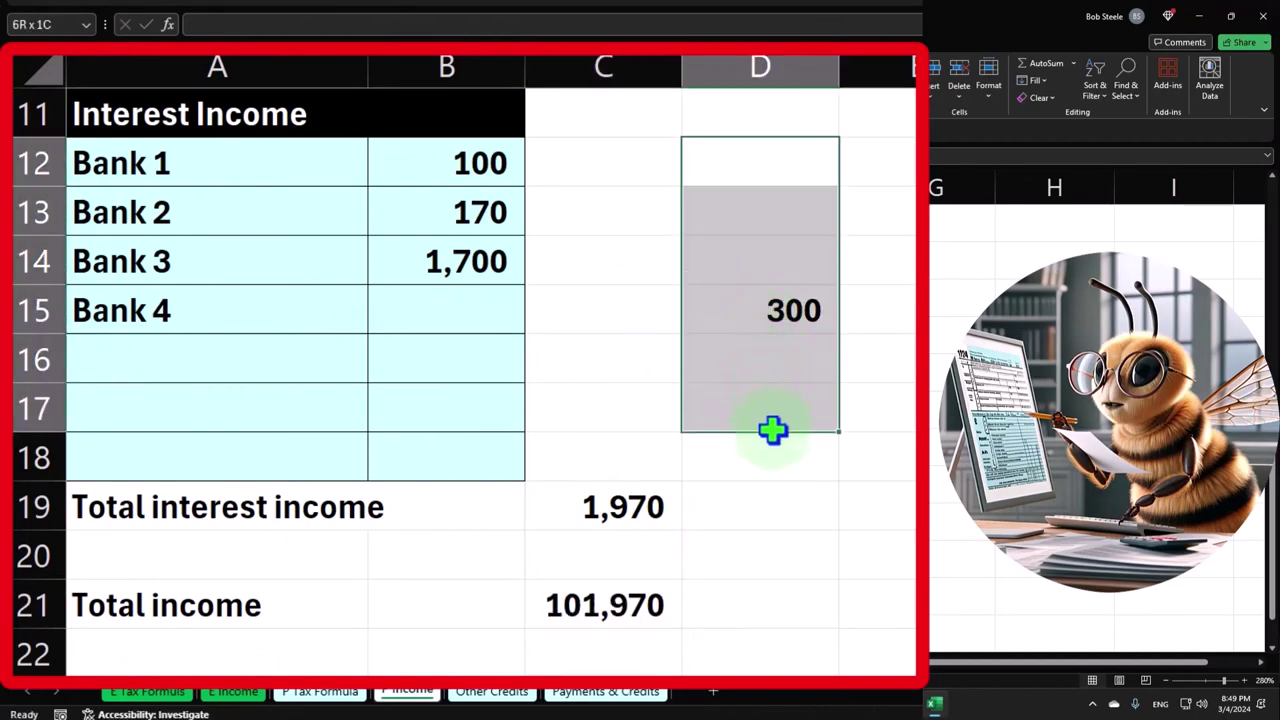